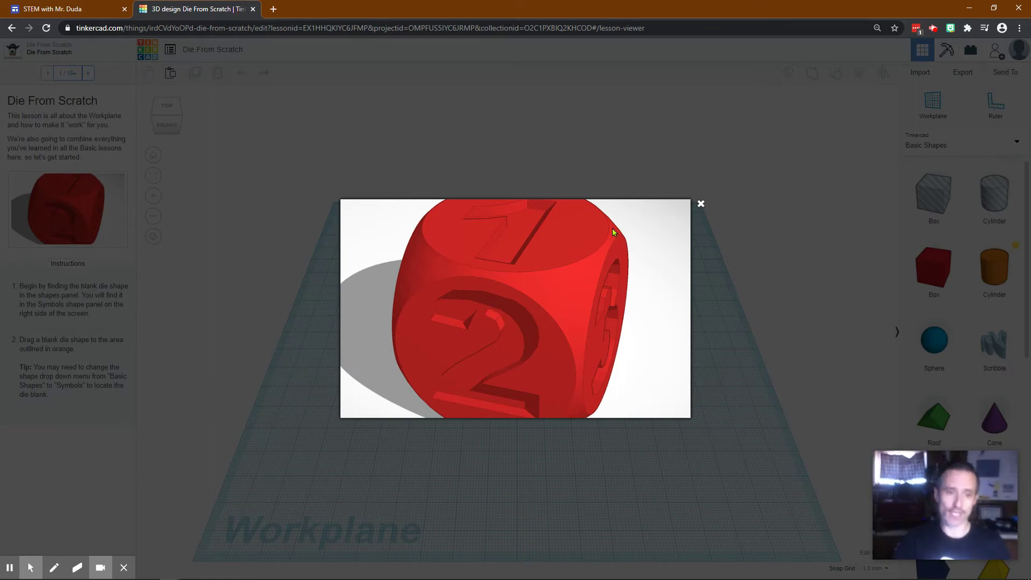
Step: Dismiss the enlarged die preview and return from the lesson editor to the Tinkercad dashboard
{"action": "left_click", "coordinate": [701, 204]}
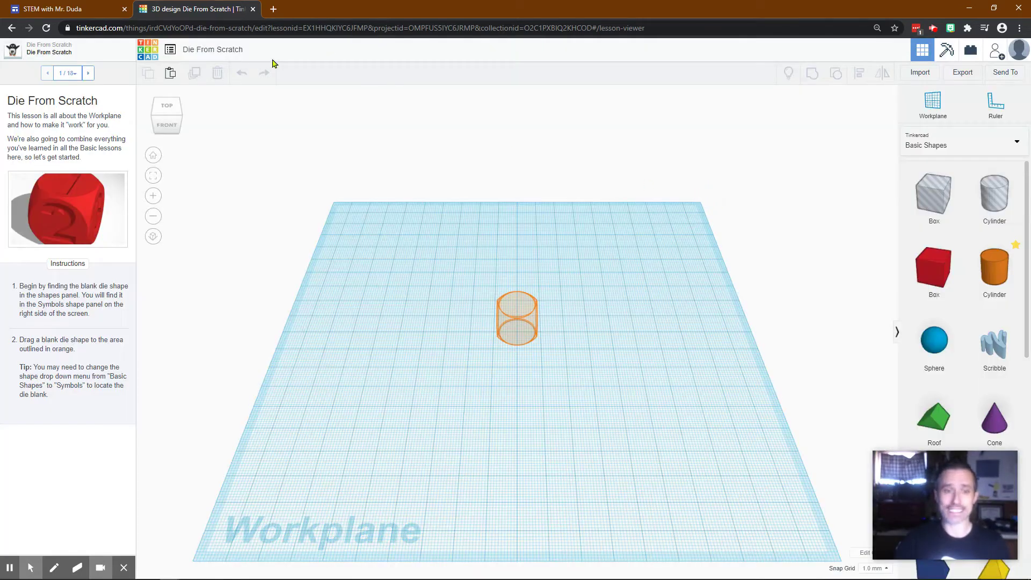
{"action": "left_click", "coordinate": [151, 47]}
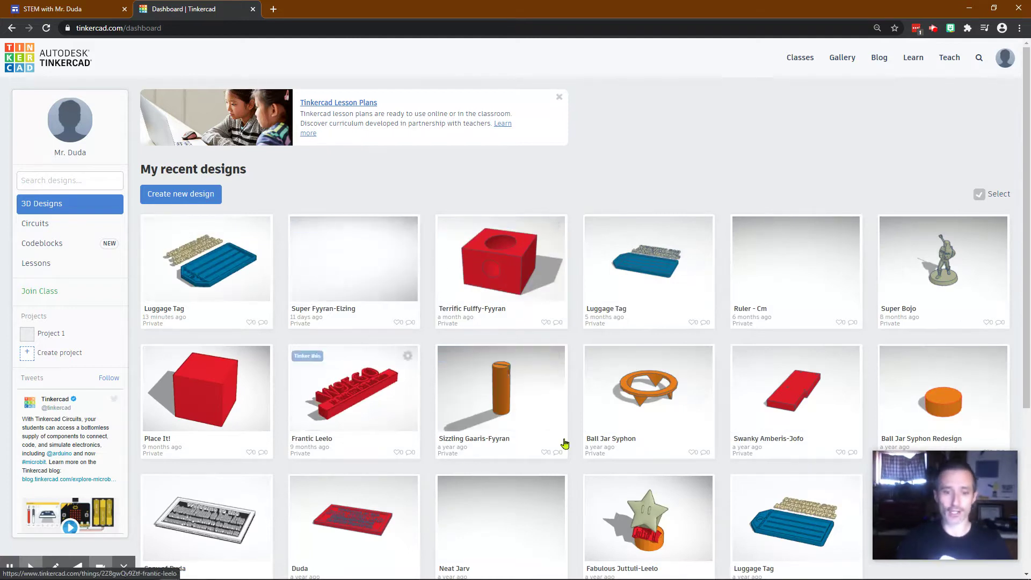
{"action": "mouse_move", "coordinate": [605, 313]}
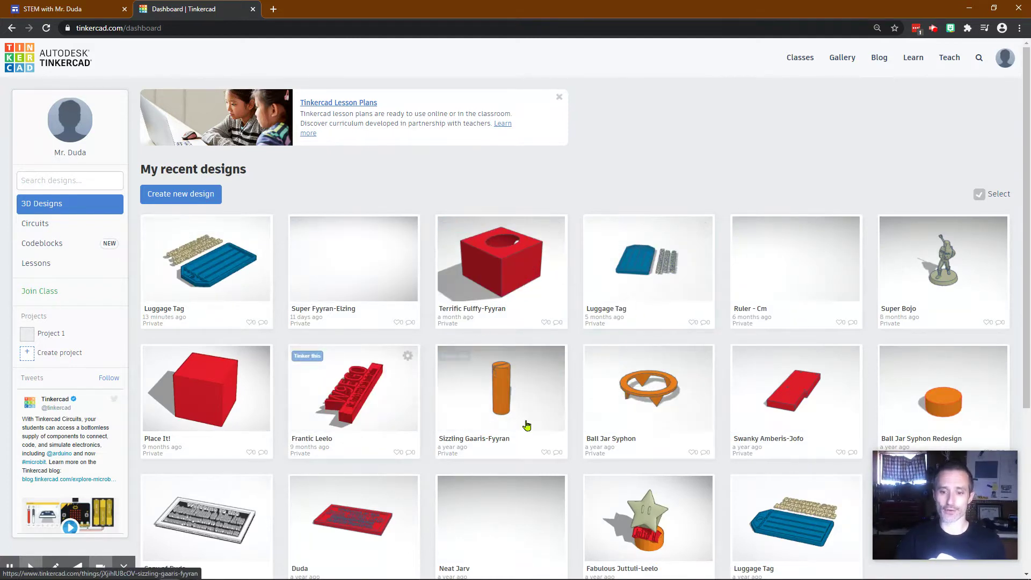
{"action": "mouse_move", "coordinate": [545, 385]}
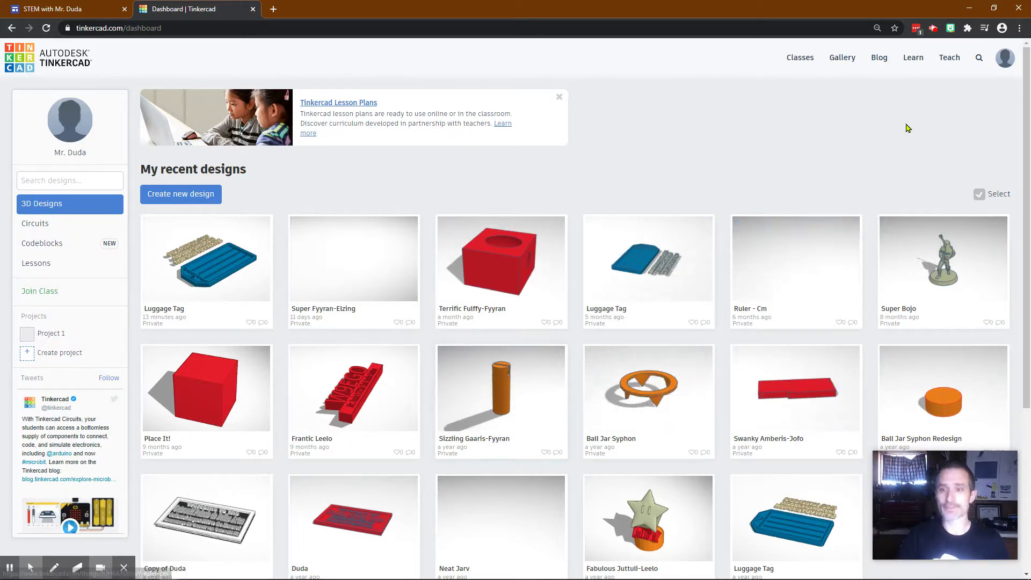
Step: Go to the full gallery of 3D lessons from the Learn menu
{"action": "left_click", "coordinate": [914, 60]}
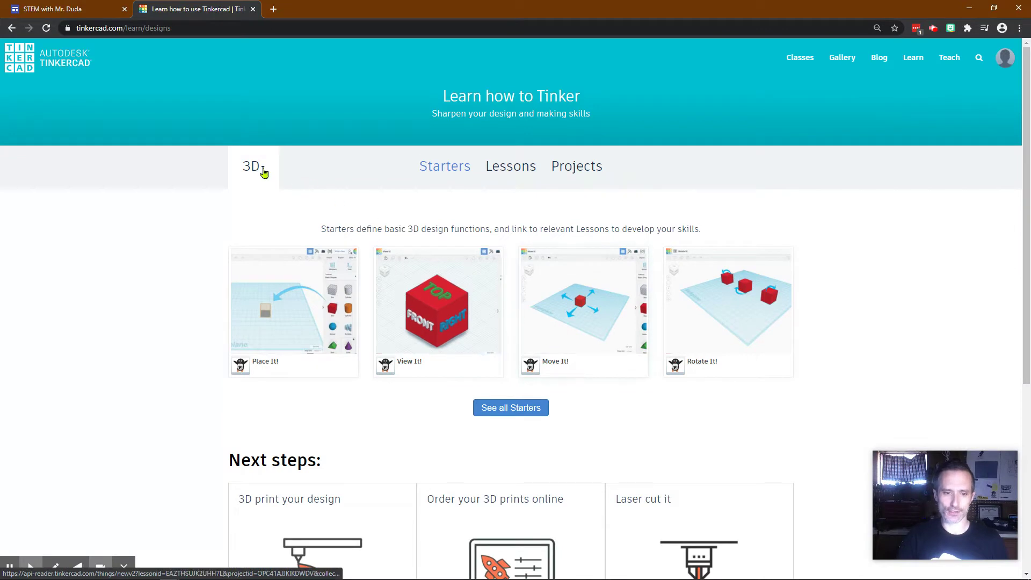
{"action": "left_click", "coordinate": [263, 169]}
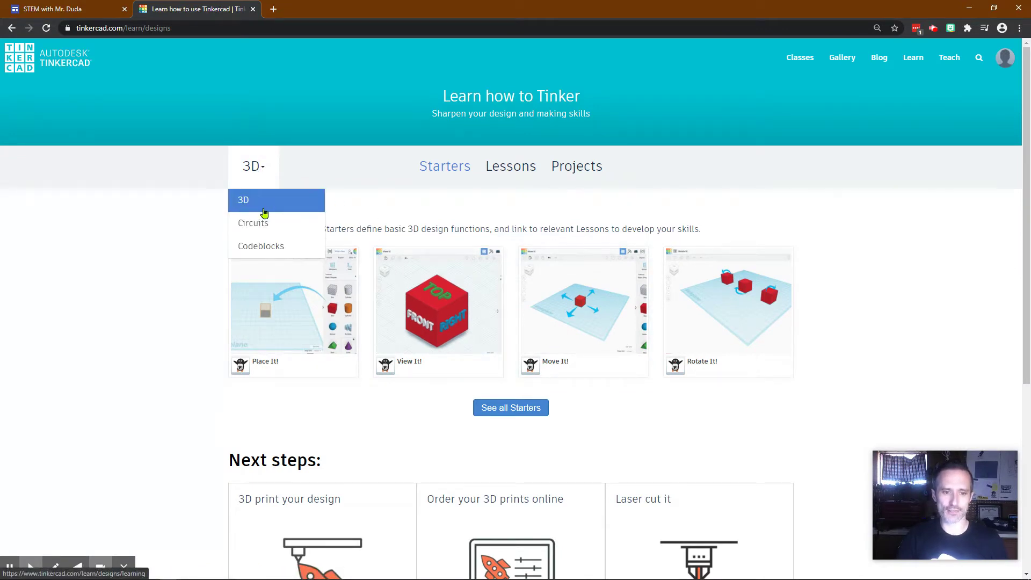
{"action": "left_click", "coordinate": [475, 222]}
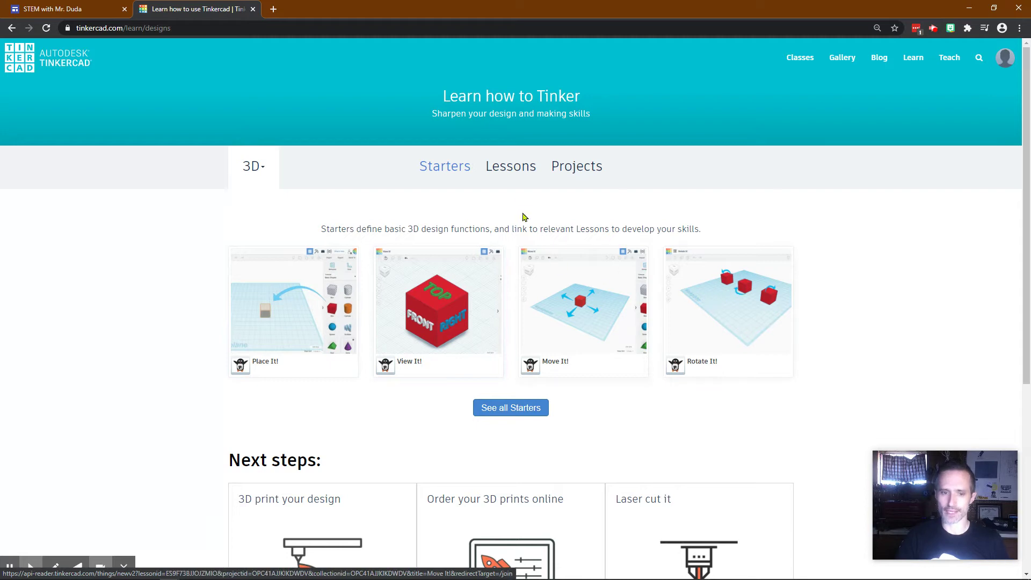
{"action": "left_click", "coordinate": [518, 180]}
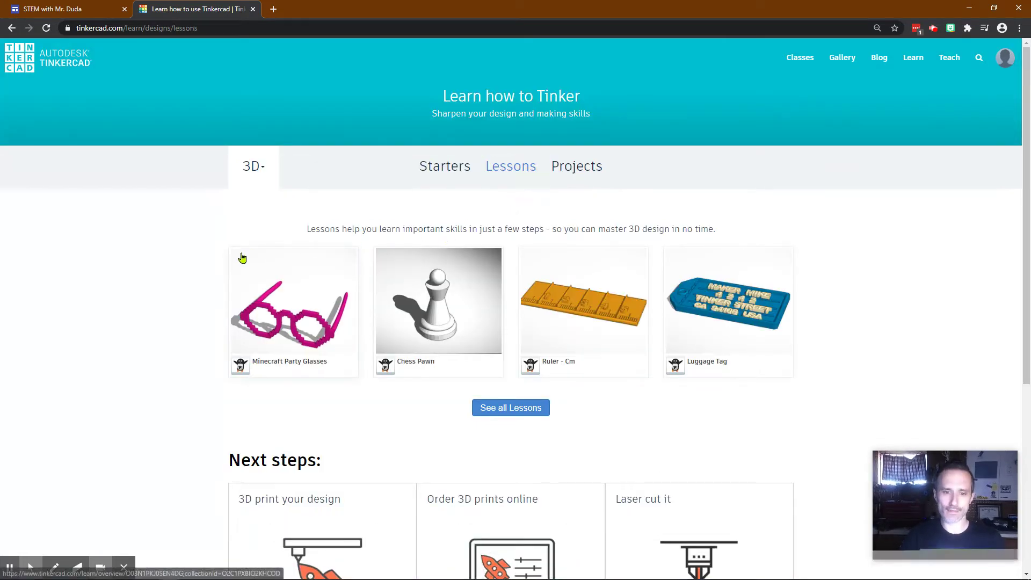
{"action": "left_click", "coordinate": [530, 409]}
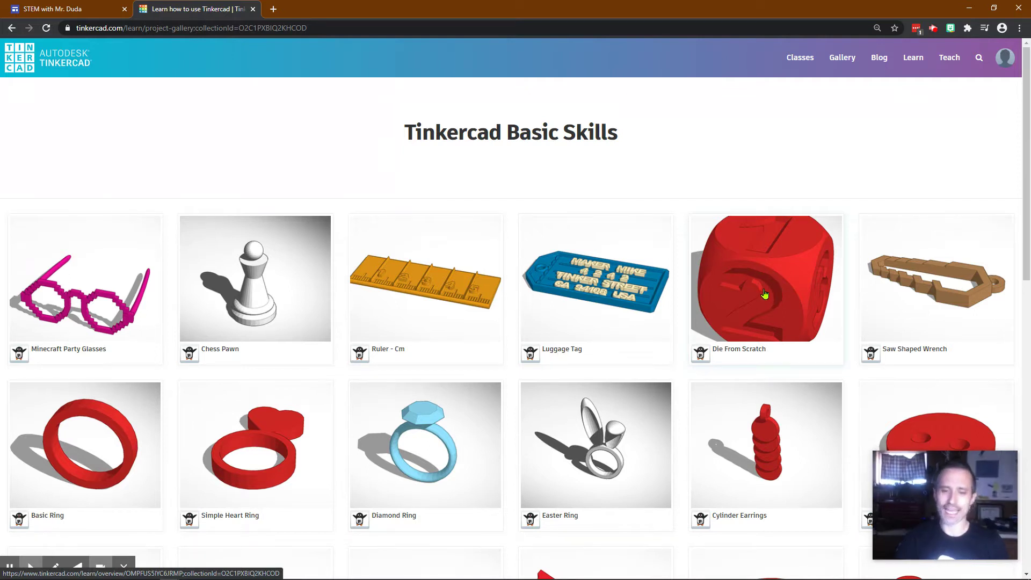
Step: Reset progress on the Die From Scratch lesson, confirm it, and start it in the editor
{"action": "left_click", "coordinate": [765, 290]}
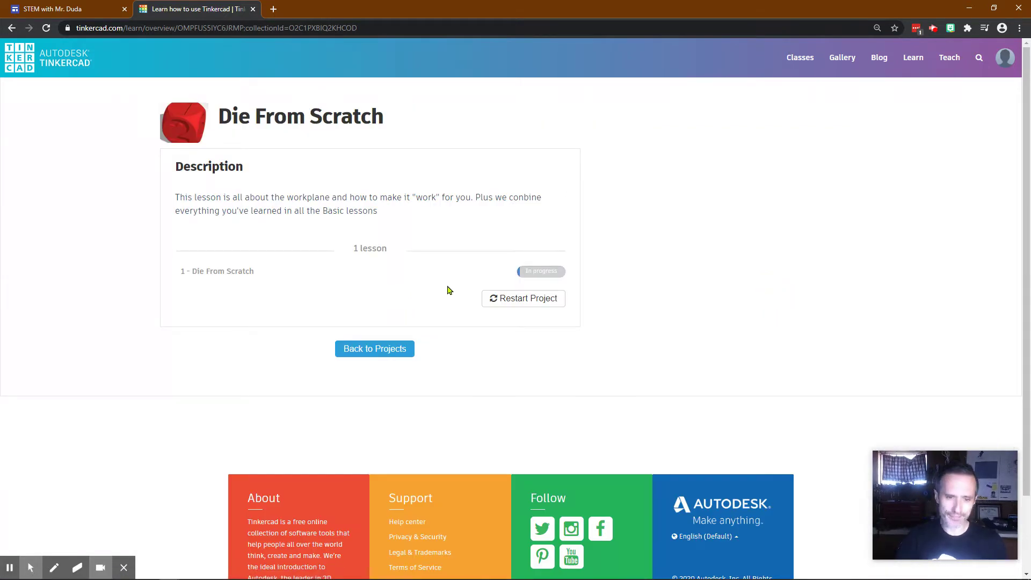
{"action": "left_click", "coordinate": [520, 300]}
{"action": "left_click", "coordinate": [626, 140]}
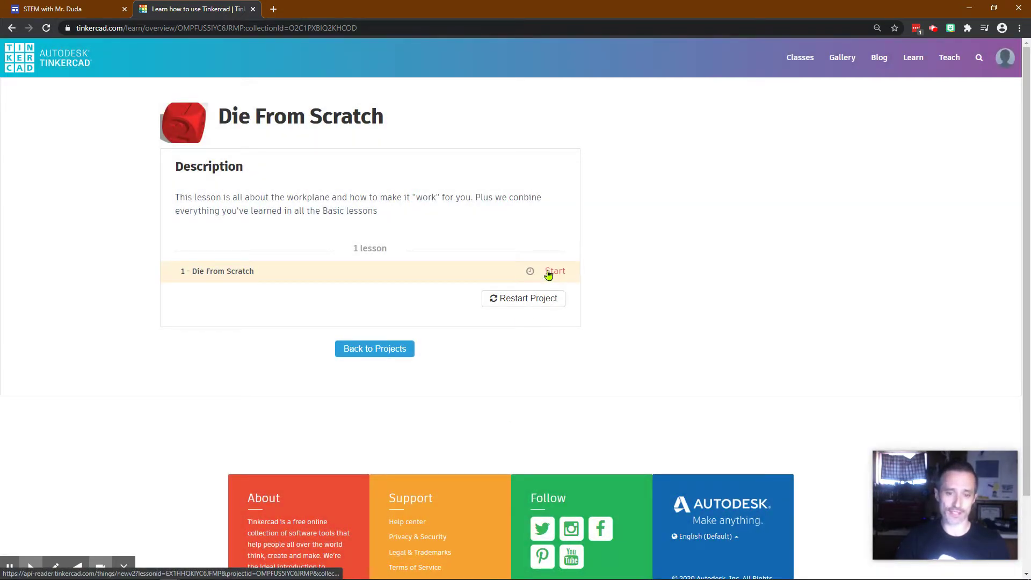
{"action": "left_click", "coordinate": [556, 272]}
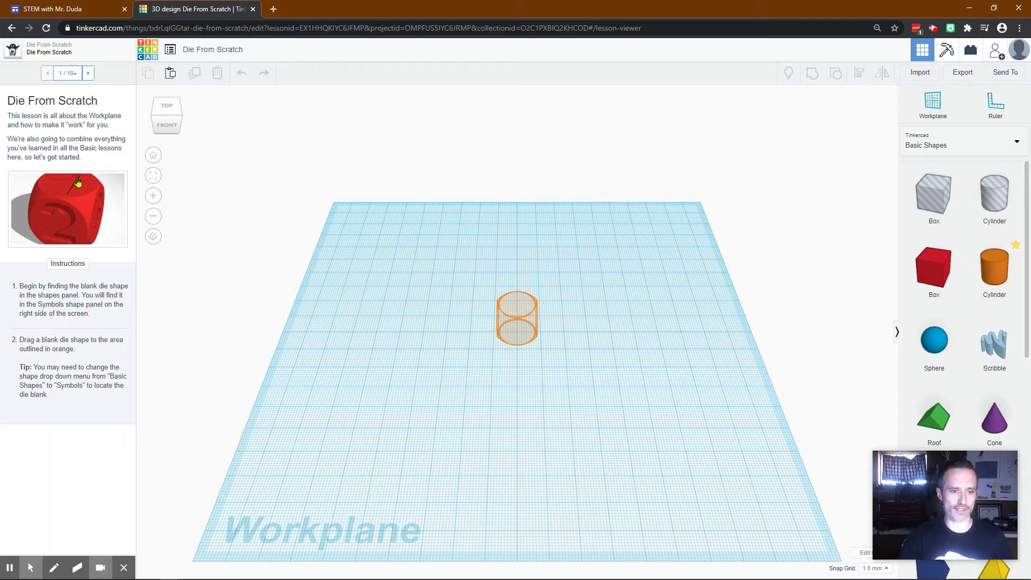
Step: Enlarge the finished-die thumbnail in the lesson panel, then close the preview
{"action": "left_click", "coordinate": [46, 196]}
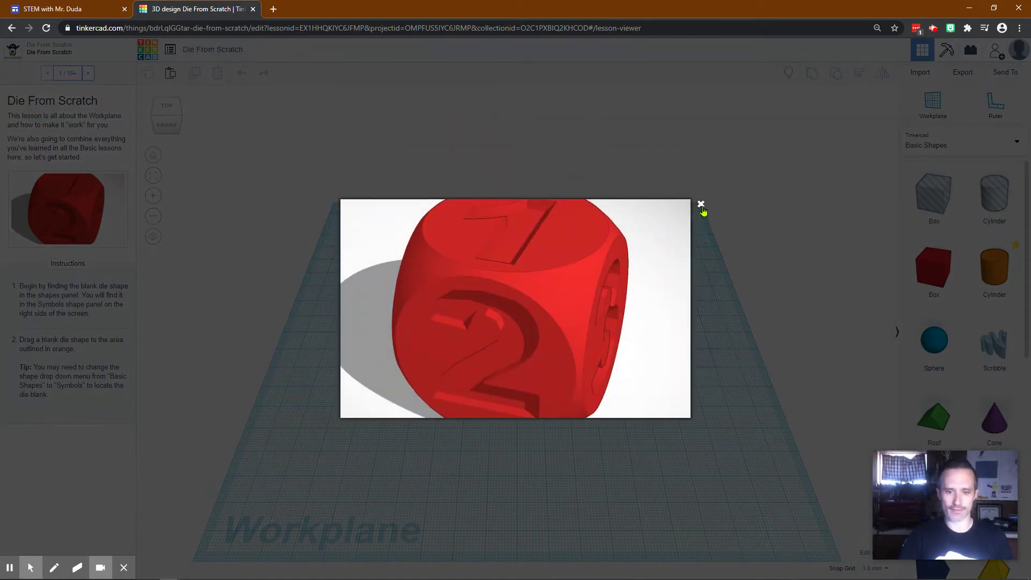
{"action": "left_click", "coordinate": [701, 204]}
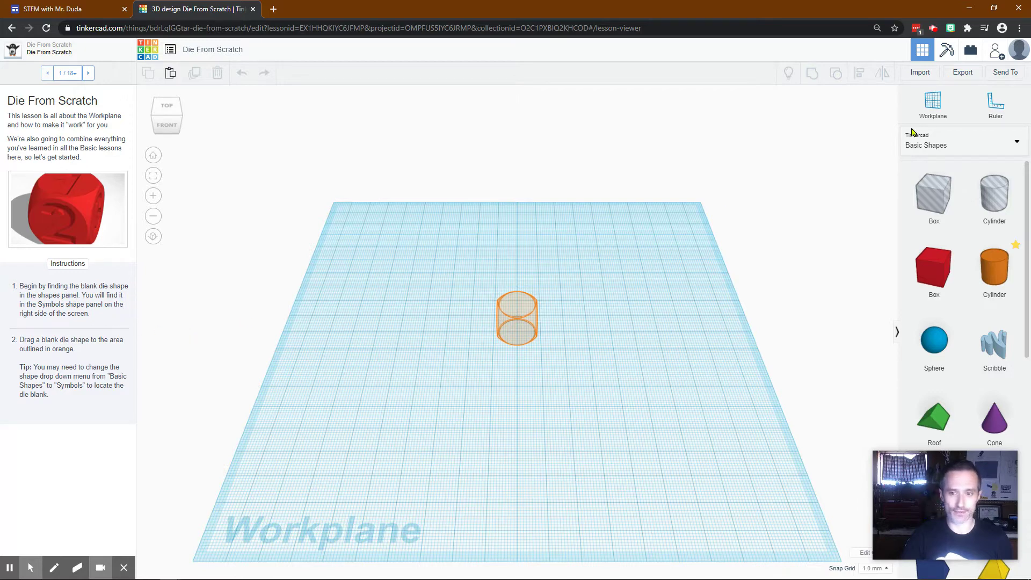
Step: Stay on Basic Shapes, scroll to the Dice shape, and drop it into the orange target outline
{"action": "left_click", "coordinate": [962, 144]}
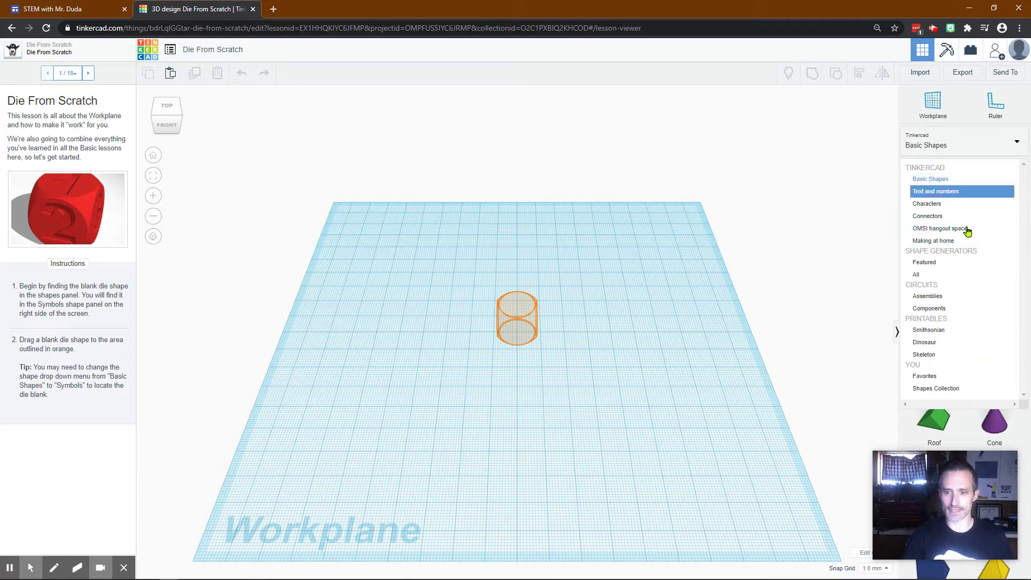
{"action": "left_click", "coordinate": [949, 149]}
{"action": "scroll", "coordinate": [966, 260], "scroll_direction": "down", "scroll_amount": 5}
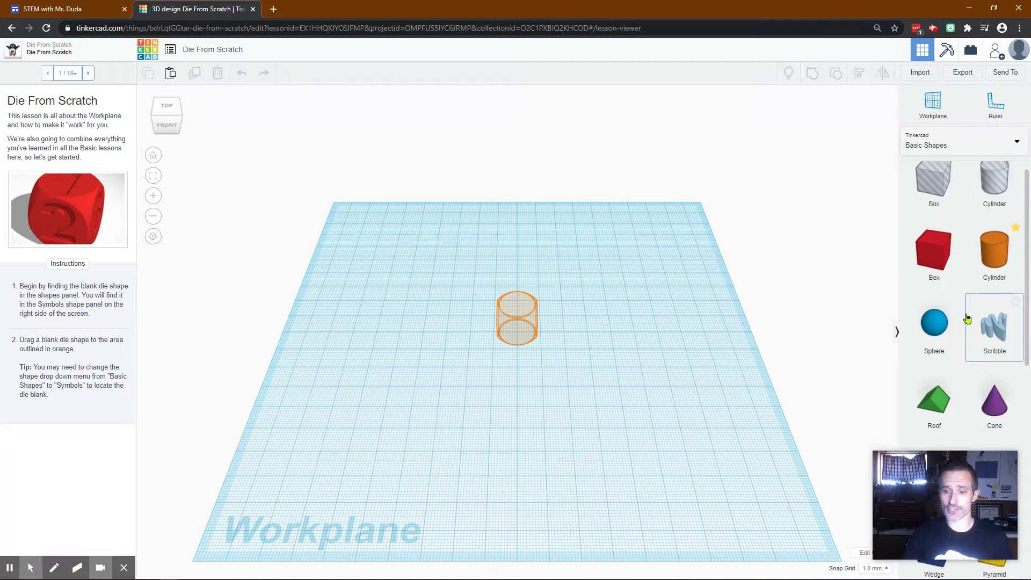
{"action": "scroll", "coordinate": [963, 383], "scroll_direction": "down", "scroll_amount": 3}
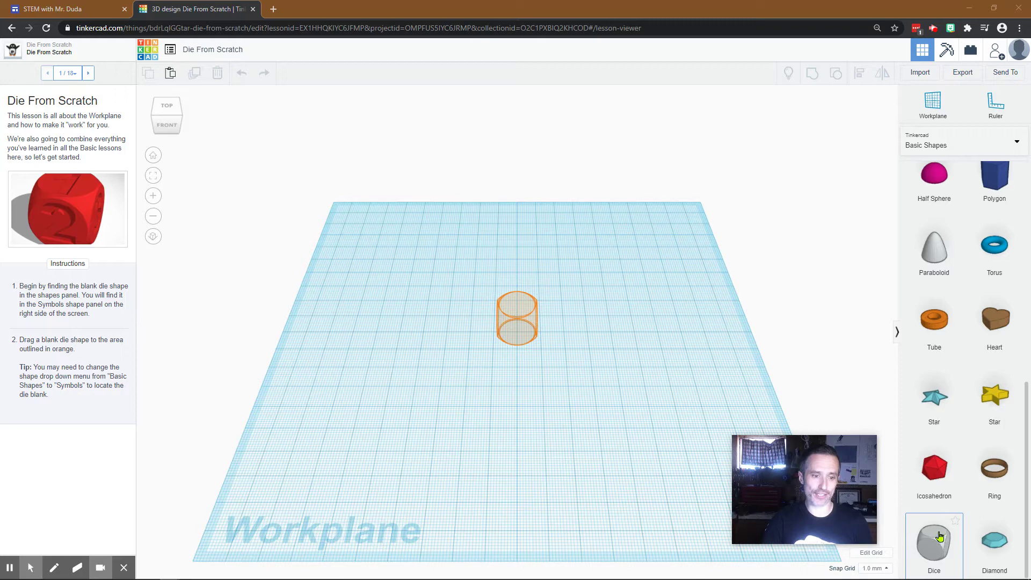
{"action": "left_click_drag", "start_coordinate": [939, 536], "coordinate": [517, 339]}
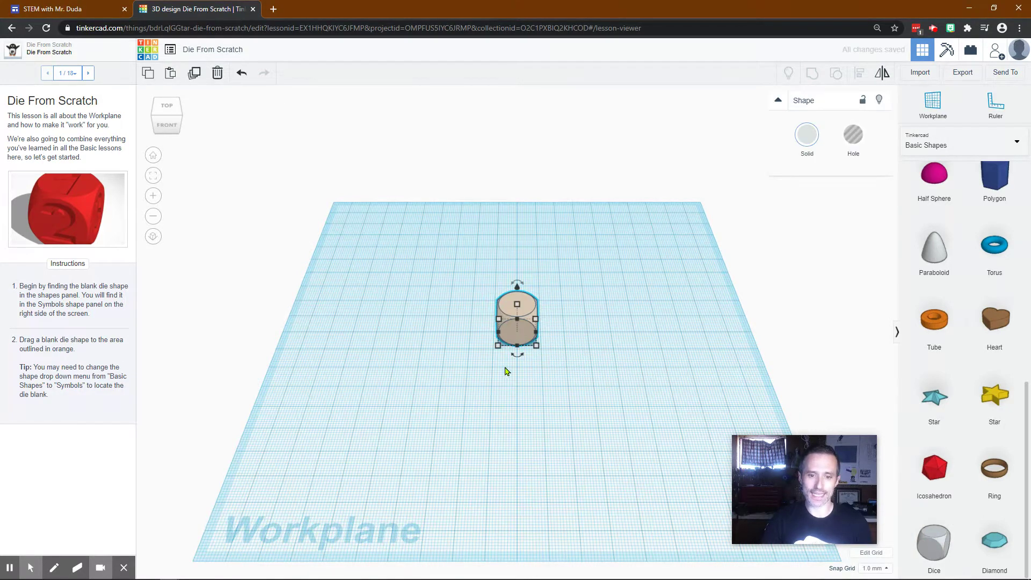
Step: Zoom the view in on the blank die seated in the orange target outline
{"action": "scroll", "coordinate": [499, 350], "scroll_direction": "up", "scroll_amount": 5}
{"action": "scroll", "coordinate": [494, 352], "scroll_direction": "up", "scroll_amount": 4}
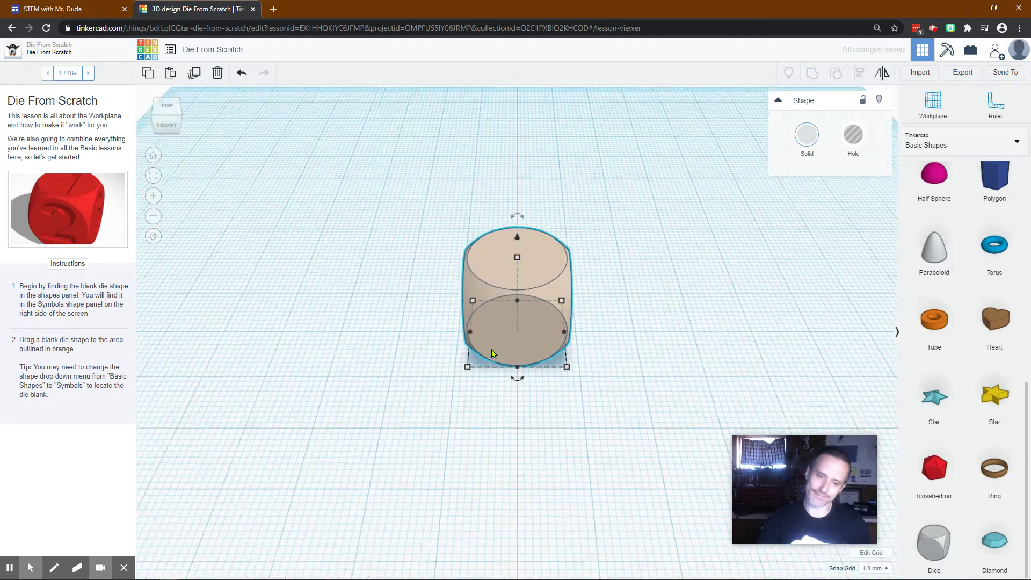
{"action": "scroll", "coordinate": [502, 360], "scroll_direction": "up", "scroll_amount": 1}
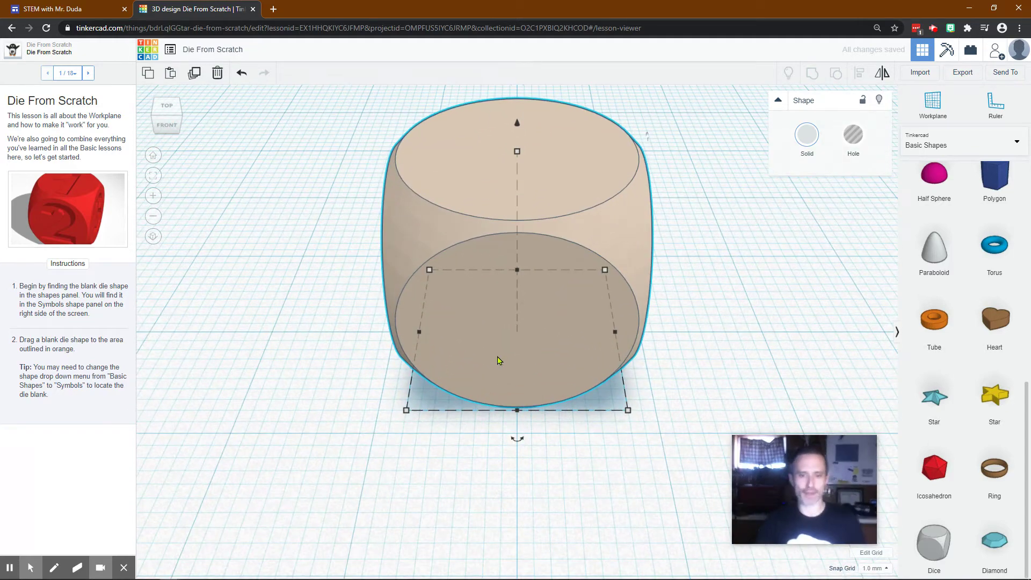
{"action": "scroll", "coordinate": [498, 359], "scroll_direction": "down", "scroll_amount": 2}
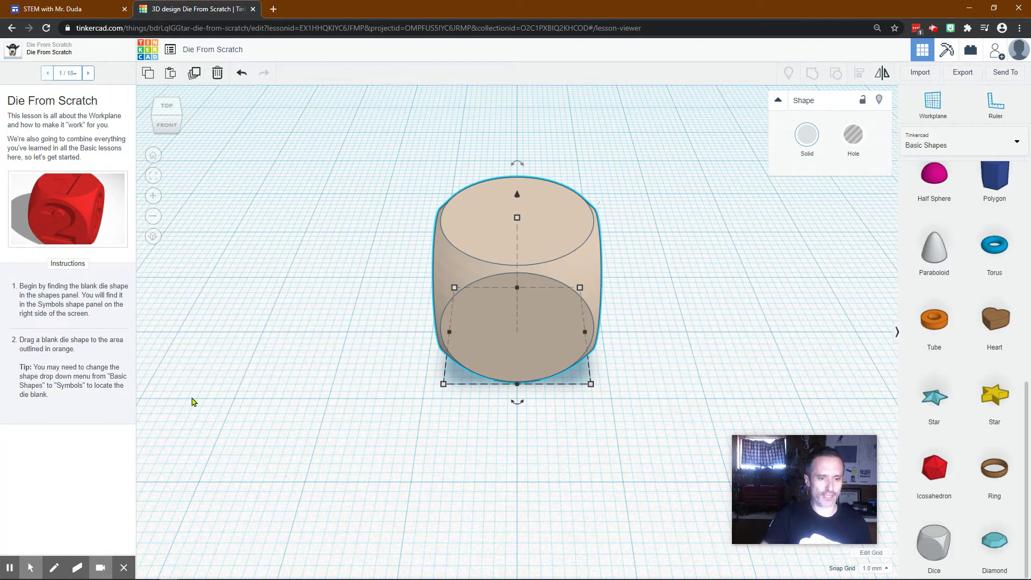
{"action": "left_click", "coordinate": [962, 146]}
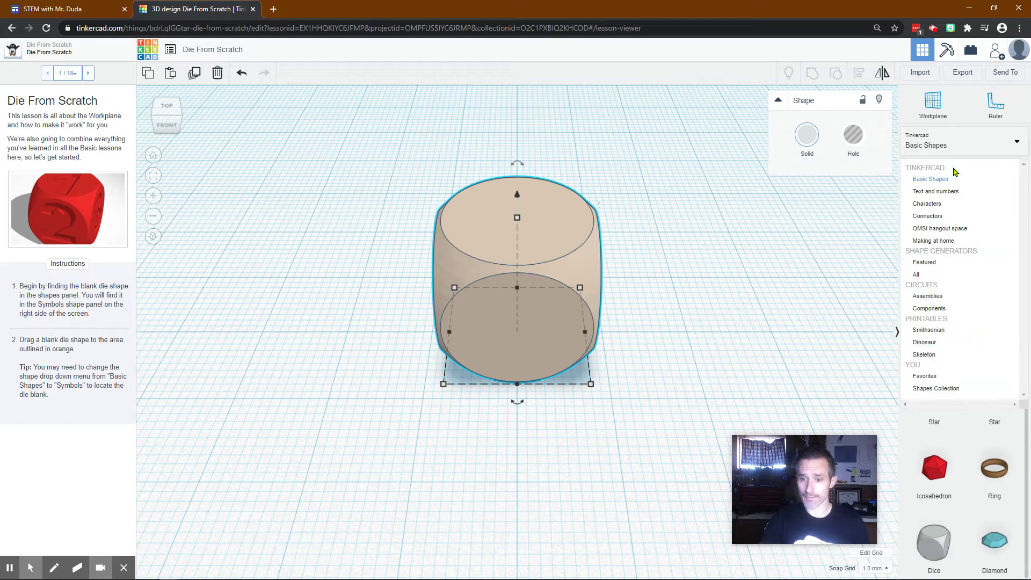
Step: Browse the OMSI hangout and Text and numbers shape categories, then return to Basic Shapes
{"action": "left_click", "coordinate": [959, 228]}
{"action": "scroll", "coordinate": [939, 387], "scroll_direction": "down", "scroll_amount": 3}
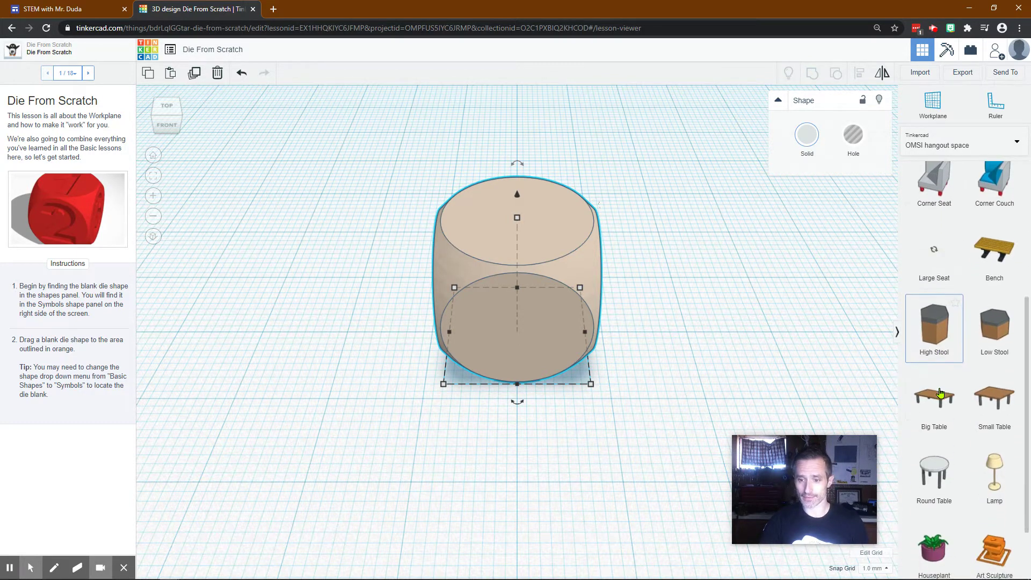
{"action": "scroll", "coordinate": [935, 322], "scroll_direction": "up", "scroll_amount": 3}
{"action": "left_click", "coordinate": [950, 144]}
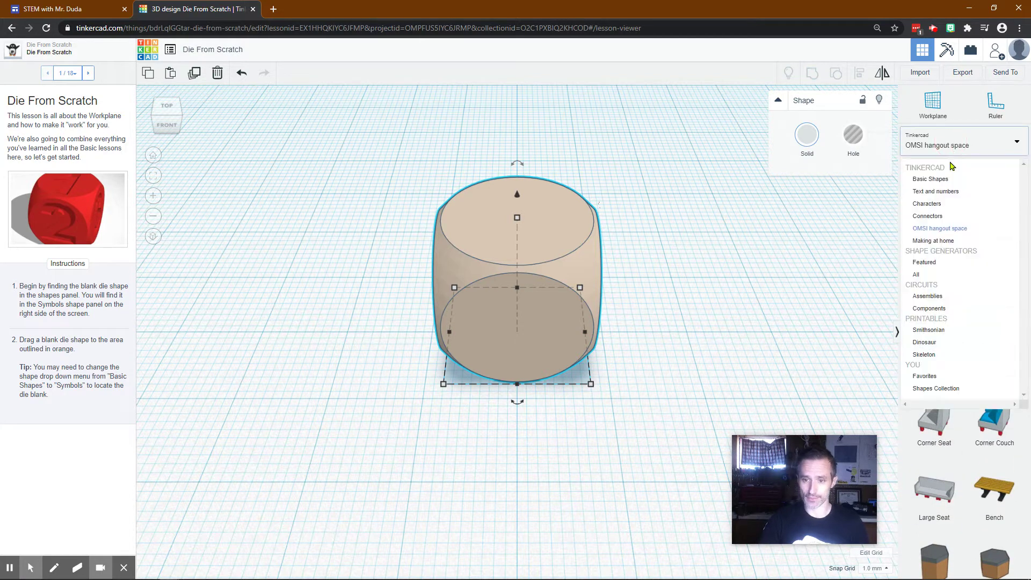
{"action": "left_click", "coordinate": [961, 191]}
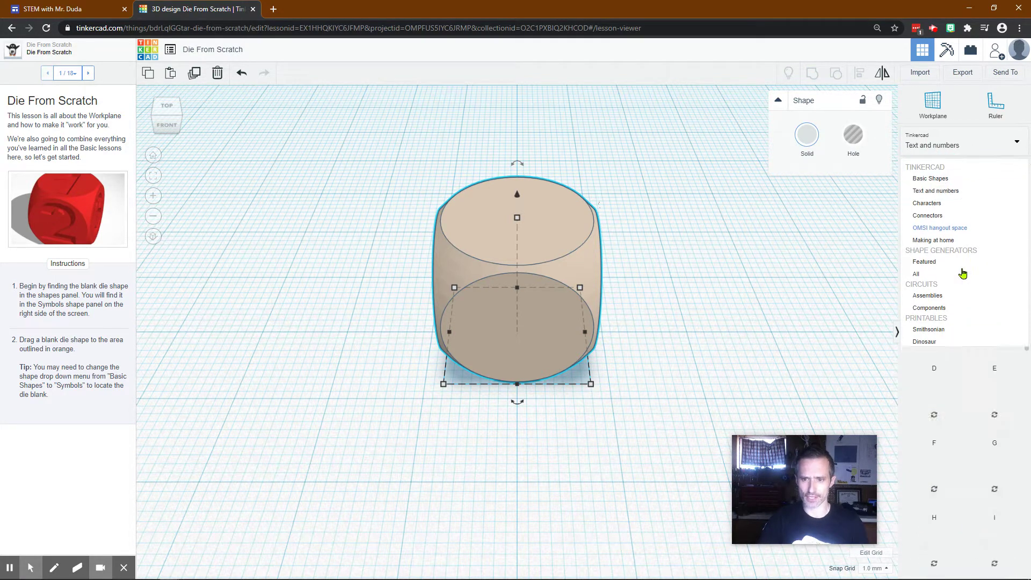
{"action": "scroll", "coordinate": [972, 316], "scroll_direction": "down", "scroll_amount": 4}
{"action": "scroll", "coordinate": [972, 322], "scroll_direction": "up", "scroll_amount": 4}
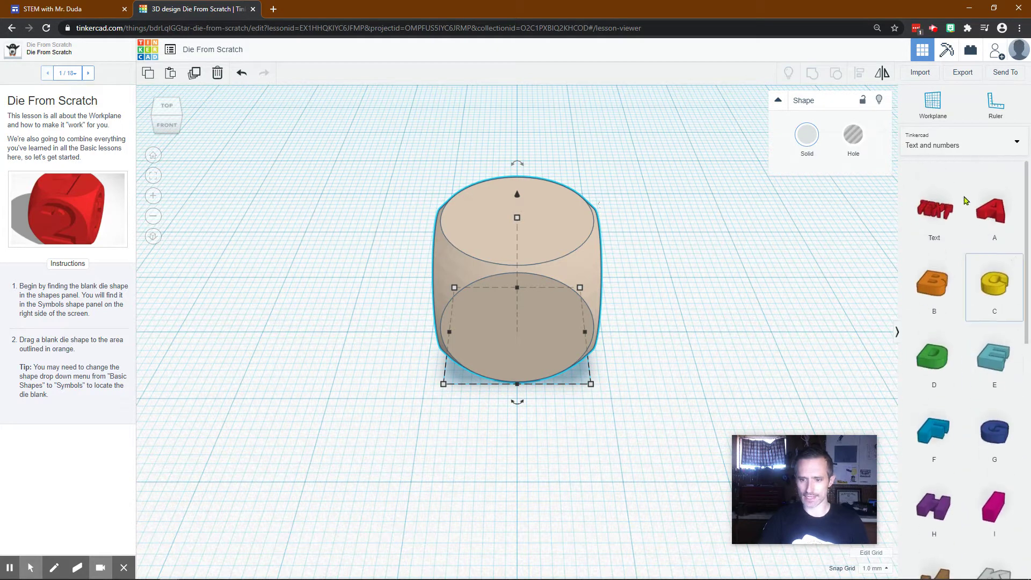
{"action": "left_click", "coordinate": [966, 145]}
{"action": "left_click", "coordinate": [945, 179]}
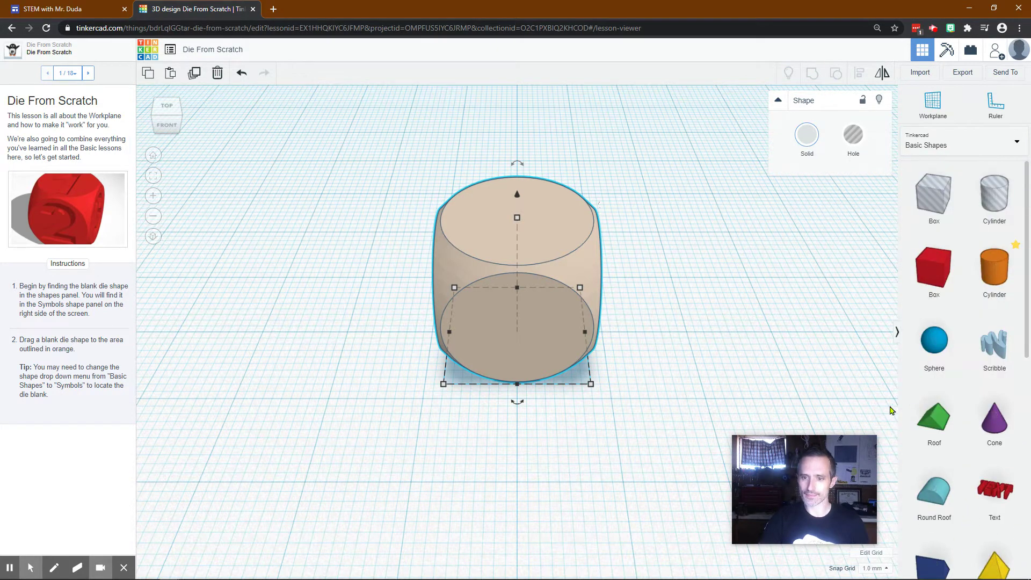
{"action": "scroll", "coordinate": [924, 376], "scroll_direction": "down", "scroll_amount": 5}
{"action": "scroll", "coordinate": [928, 439], "scroll_direction": "down", "scroll_amount": 1}
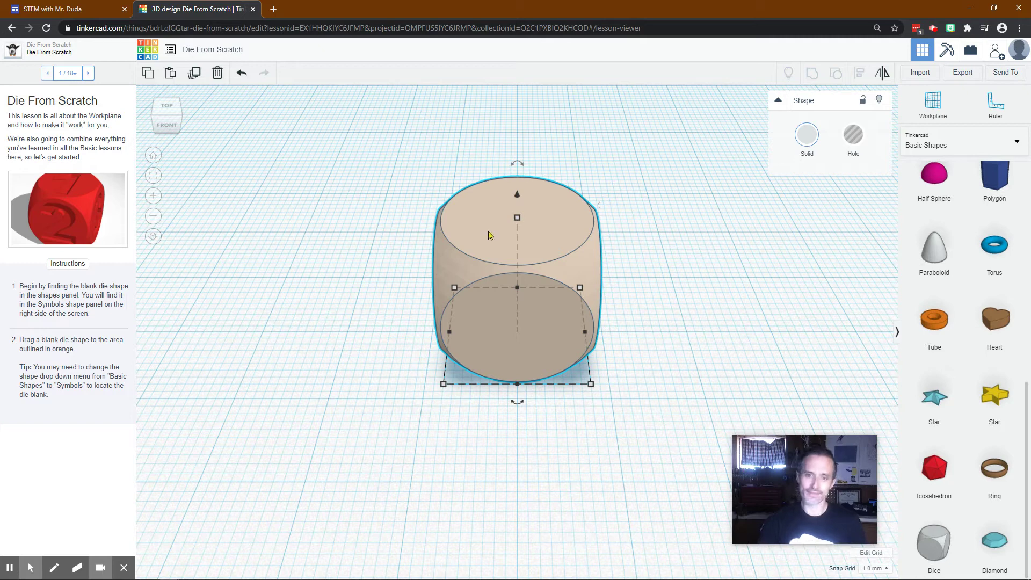
Step: Check the die's Solid colour options, deselect the die, and advance the lesson to step 2
{"action": "left_click", "coordinate": [807, 134]}
{"action": "left_click", "coordinate": [638, 144]}
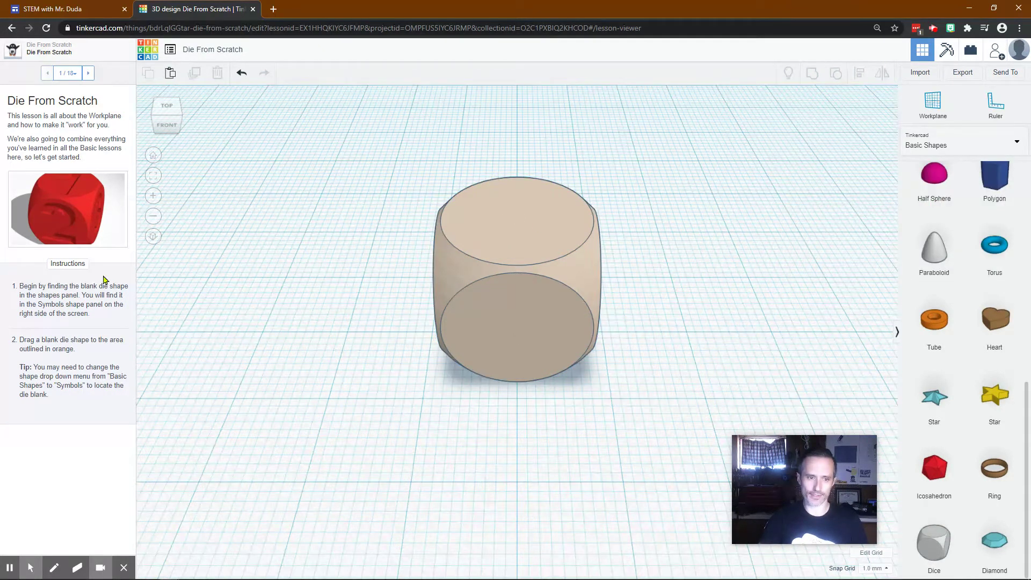
{"action": "left_click", "coordinate": [88, 73]}
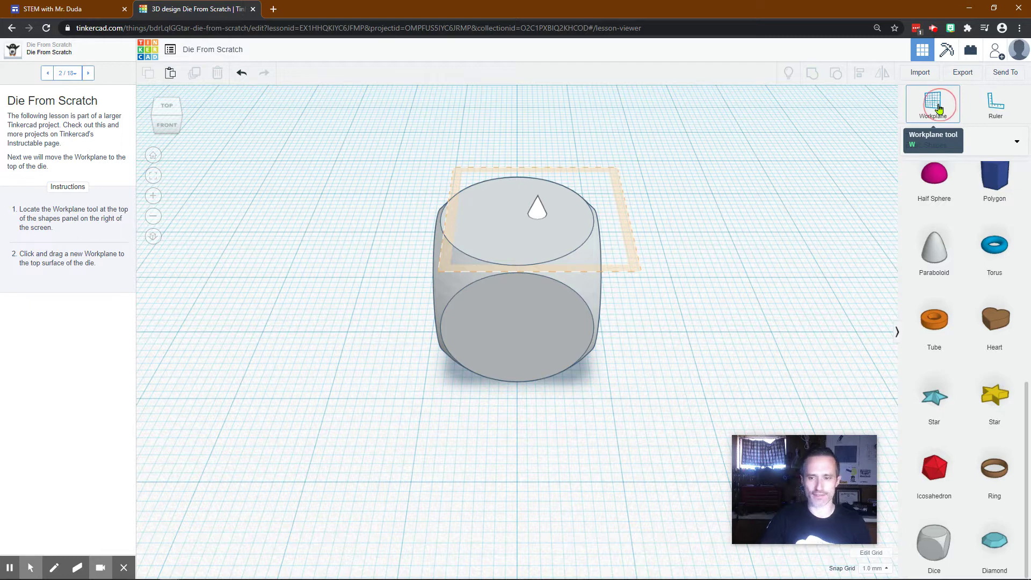
Step: Drop a new Workplane onto the die's top face and advance the lesson to step 3
{"action": "left_click_drag", "start_coordinate": [939, 109], "coordinate": [519, 221]}
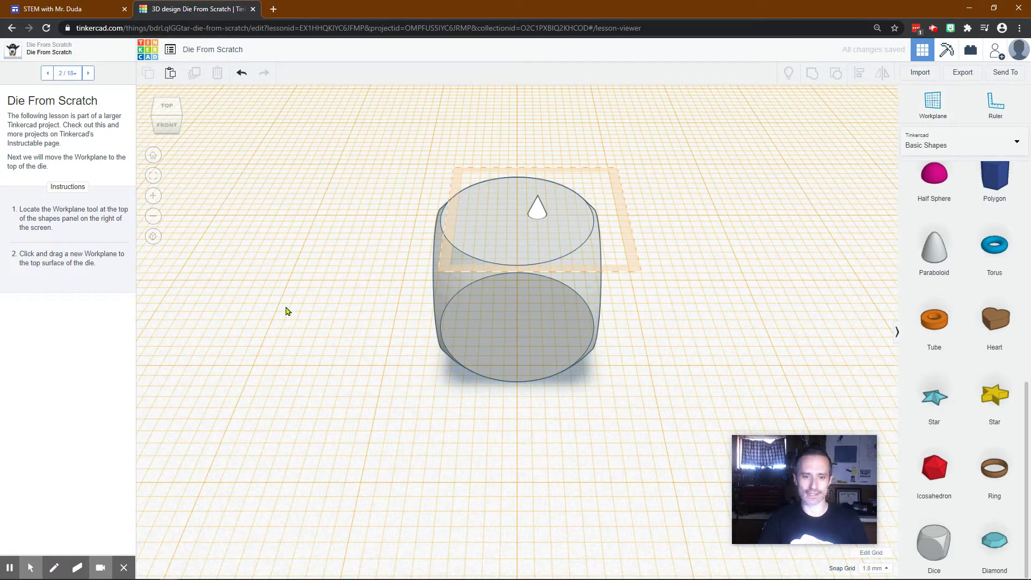
{"action": "left_click", "coordinate": [88, 73]}
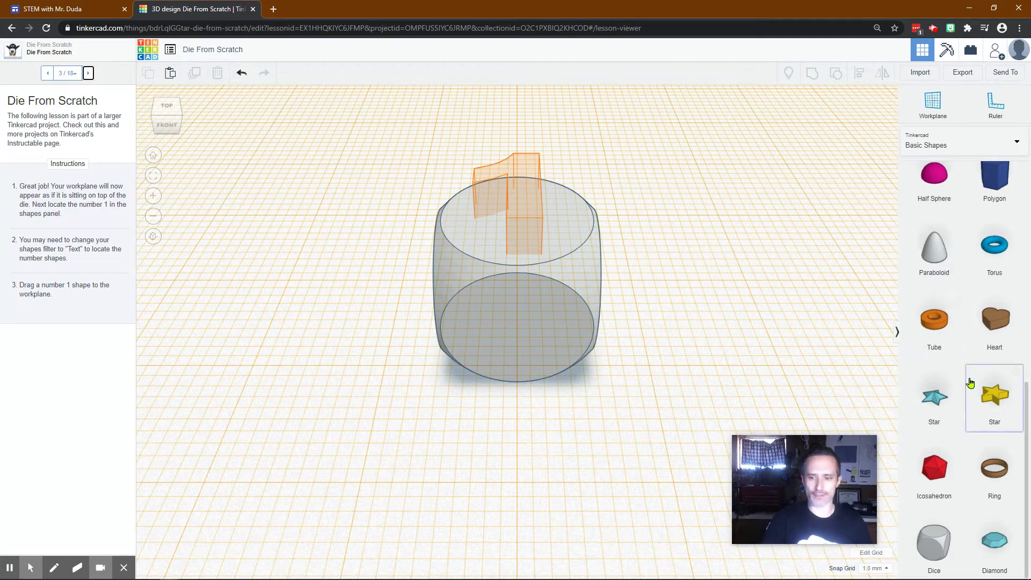
Step: Place the number 1 from page 2 of Text and numbers on the die's top, then advance to step 4
{"action": "scroll", "coordinate": [969, 382], "scroll_direction": "up", "scroll_amount": 10}
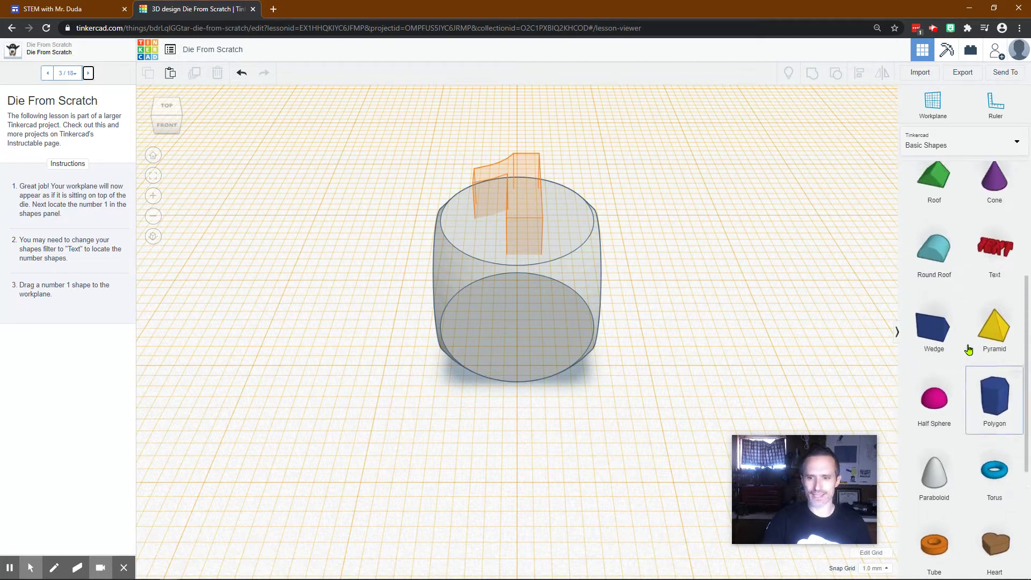
{"action": "left_click", "coordinate": [987, 142]}
{"action": "left_click", "coordinate": [951, 192]}
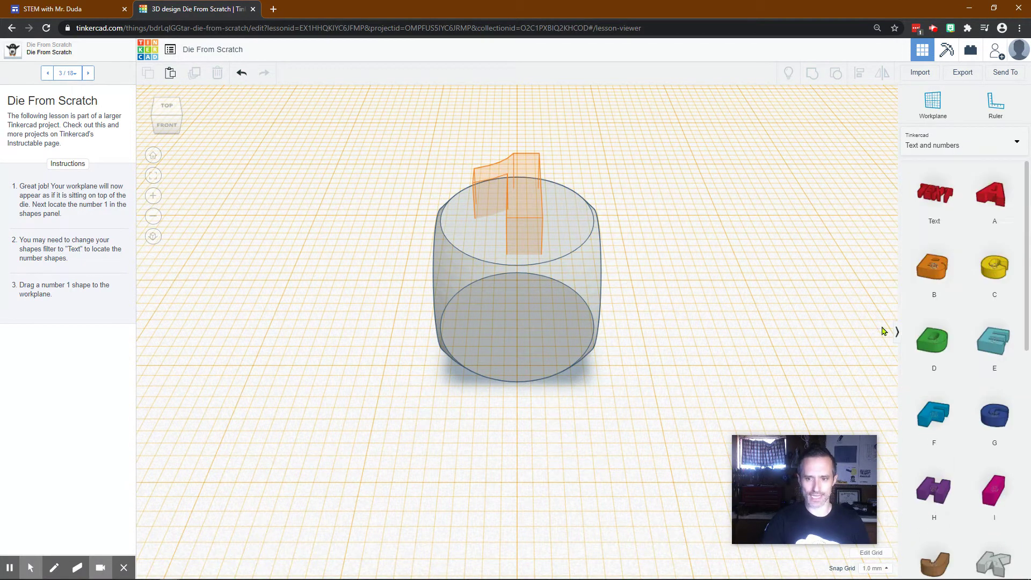
{"action": "scroll", "coordinate": [983, 370], "scroll_direction": "down", "scroll_amount": 5}
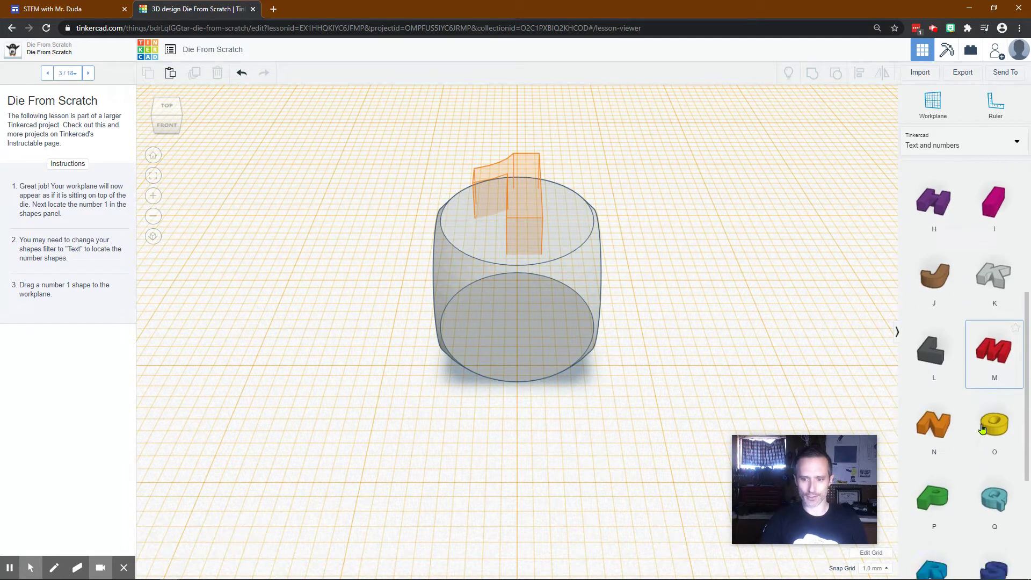
{"action": "scroll", "coordinate": [982, 428], "scroll_direction": "down", "scroll_amount": 4}
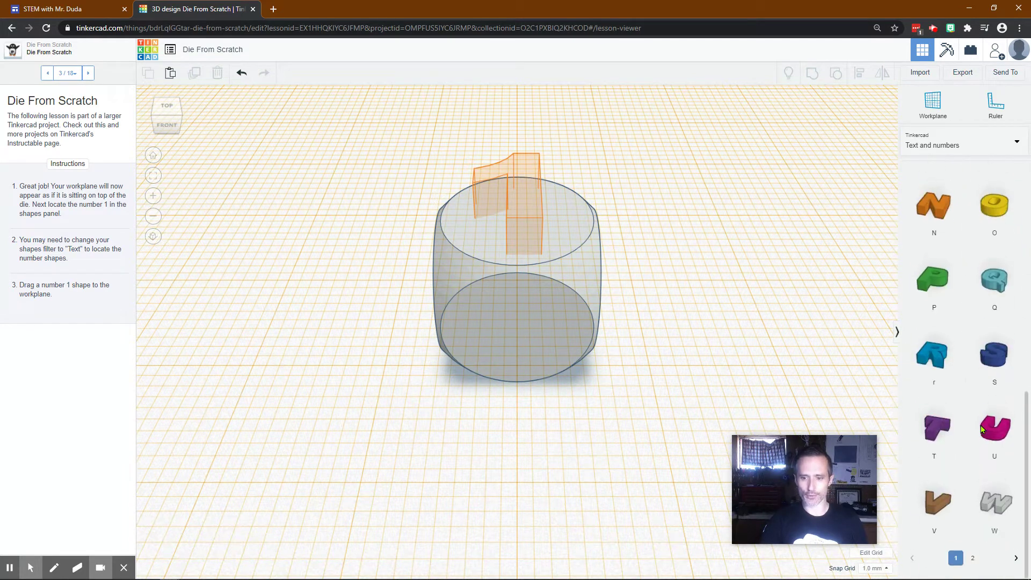
{"action": "left_click", "coordinate": [973, 565]}
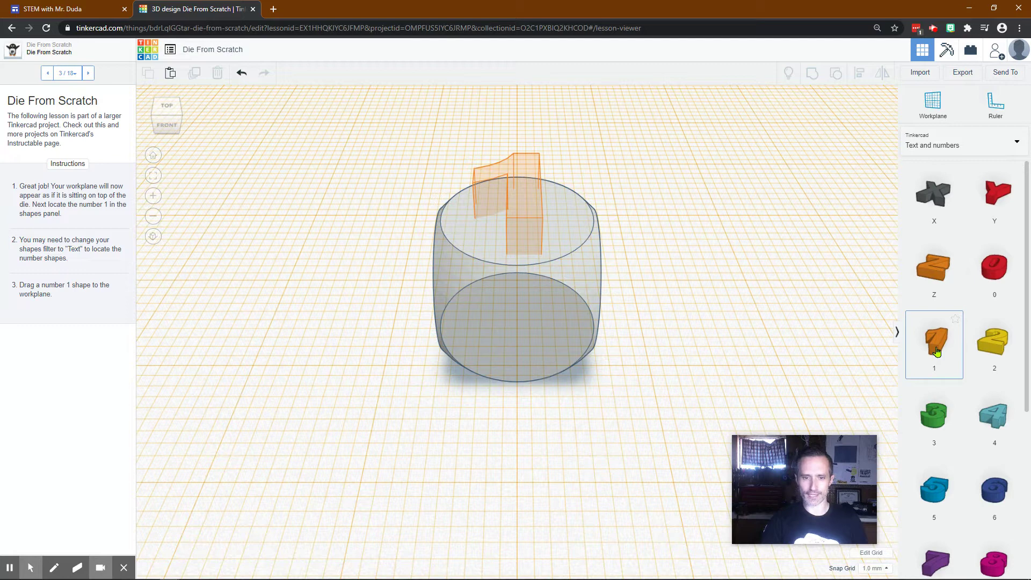
{"action": "left_click_drag", "start_coordinate": [937, 351], "coordinate": [510, 225]}
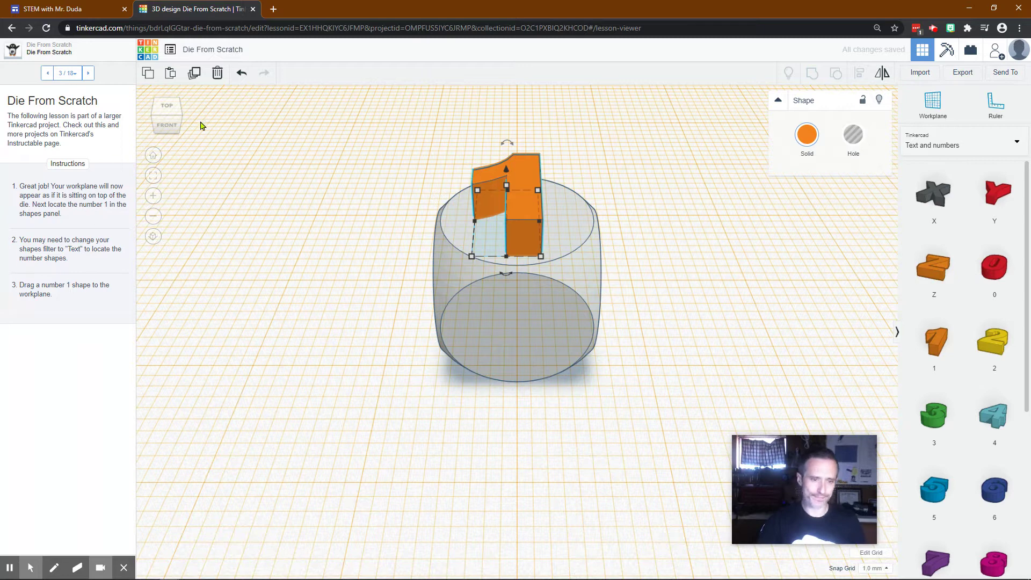
{"action": "left_click", "coordinate": [91, 72]}
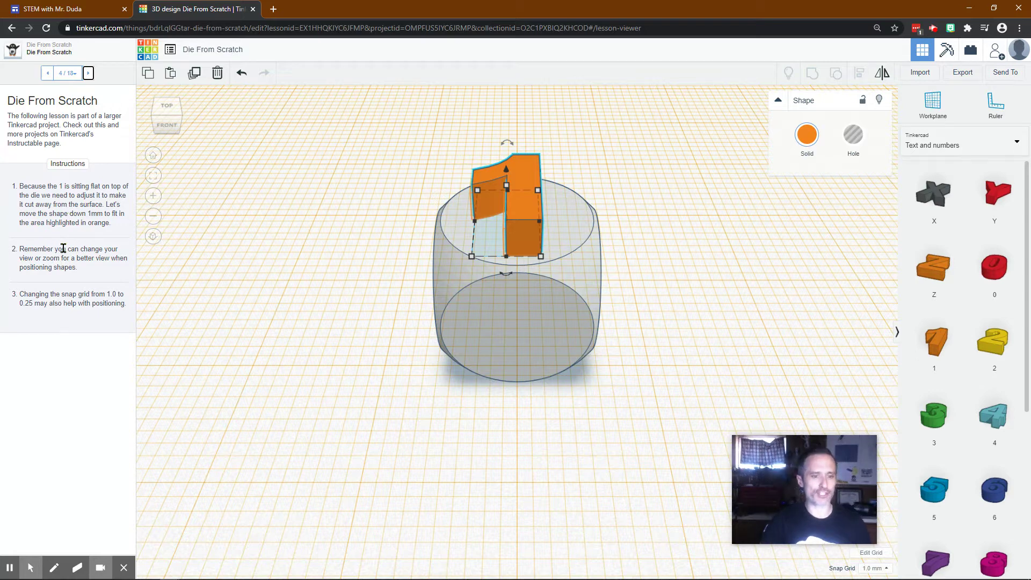
Step: Select and nudge the number 1, then set the snap grid to 0.25 mm
{"action": "scroll", "coordinate": [485, 246], "scroll_direction": "up", "scroll_amount": 3}
{"action": "scroll", "coordinate": [485, 246], "scroll_direction": "down", "scroll_amount": 2}
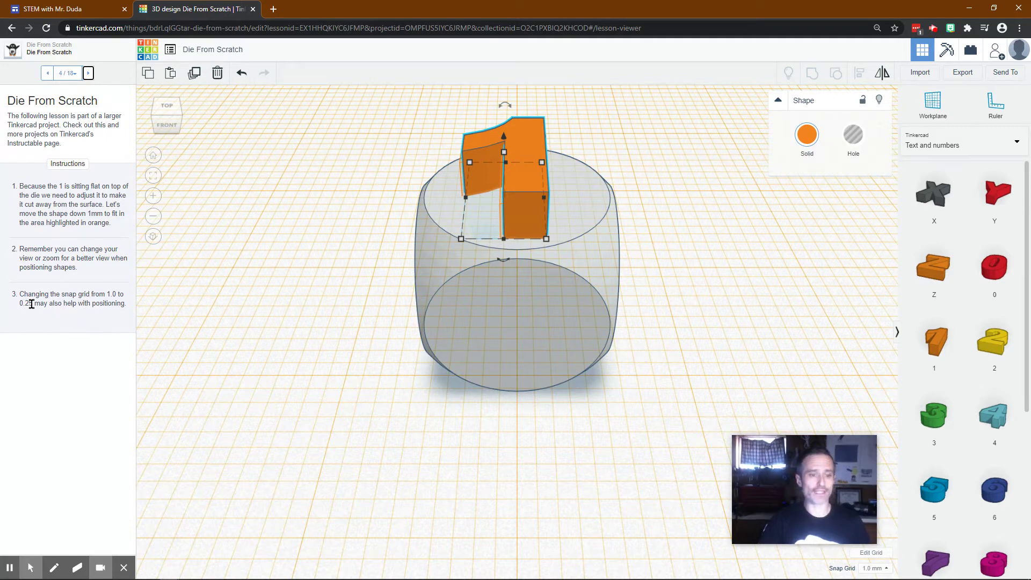
{"action": "left_click_drag", "start_coordinate": [813, 478], "coordinate": [709, 392]}
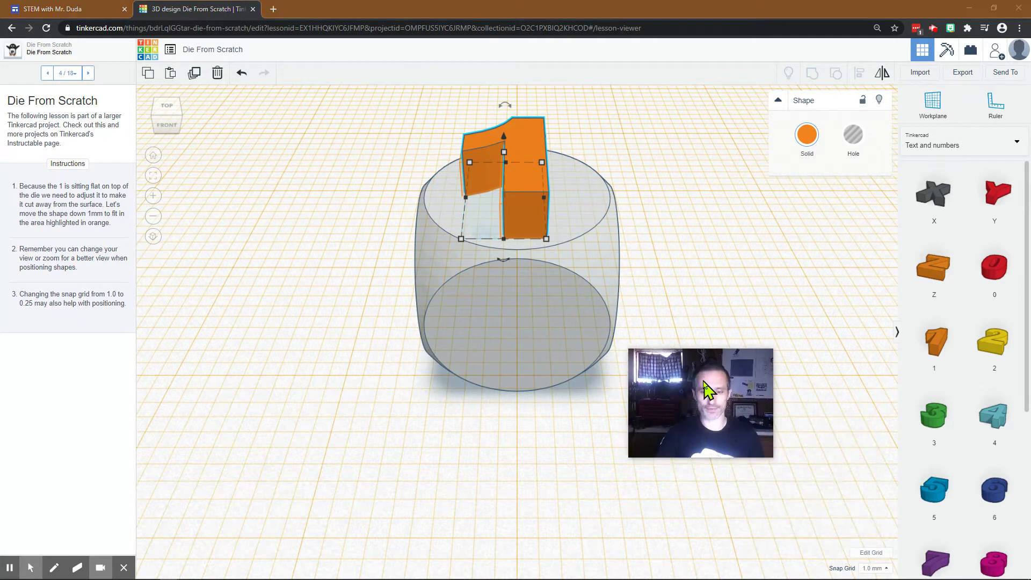
{"action": "left_click", "coordinate": [514, 180]}
{"action": "mouse_move", "coordinate": [513, 180]}
{"action": "left_mouse_down"}
{"action": "mouse_move", "coordinate": [475, 178]}
{"action": "mouse_move", "coordinate": [506, 178]}
{"action": "left_mouse_up"}
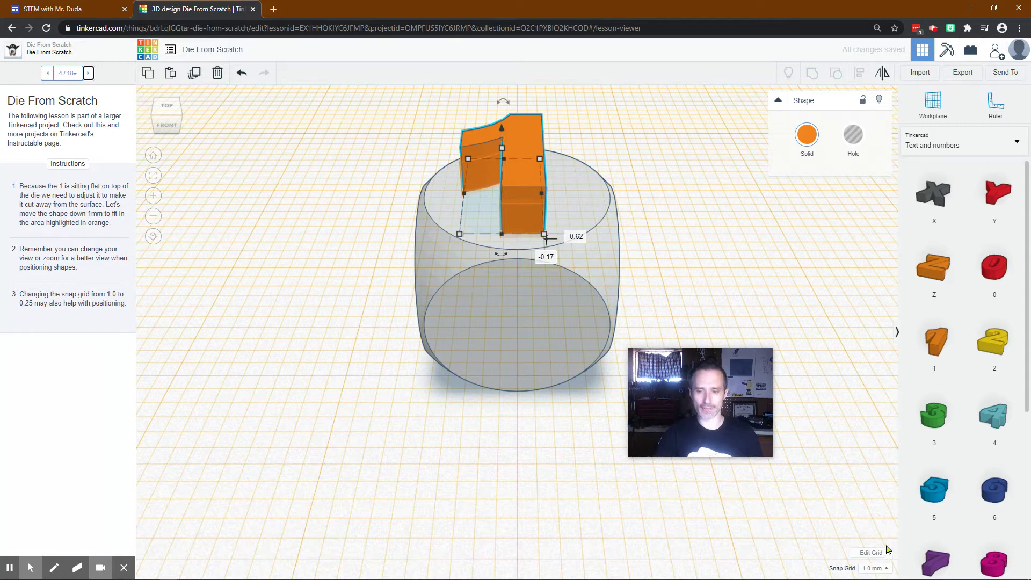
{"action": "left_click", "coordinate": [875, 569]}
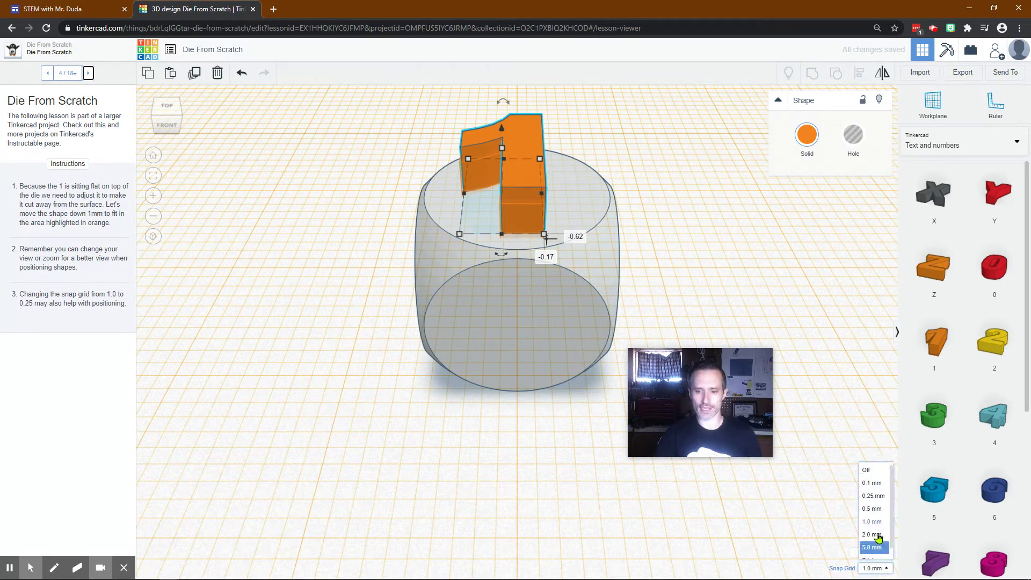
{"action": "left_click", "coordinate": [873, 496]}
{"action": "mouse_move", "coordinate": [519, 199]}
{"action": "left_mouse_down"}
{"action": "mouse_move", "coordinate": [534, 200]}
{"action": "mouse_move", "coordinate": [518, 199]}
{"action": "left_mouse_up"}
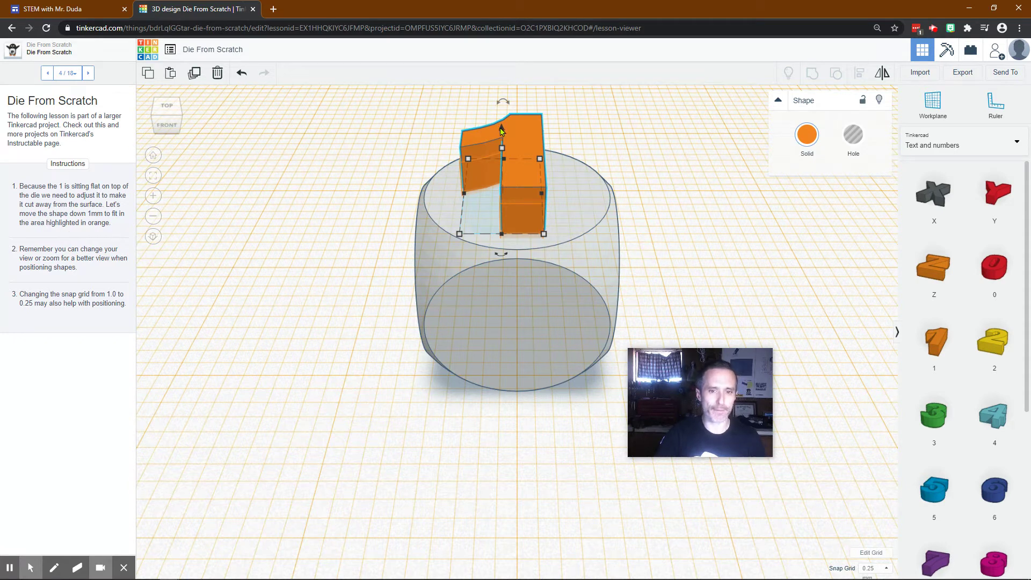
Step: Lower the number 1 into the die top with a -1 mm height offset
{"action": "mouse_move", "coordinate": [502, 132]}
{"action": "left_mouse_down"}
{"action": "mouse_move", "coordinate": [497, 233]}
{"action": "mouse_move", "coordinate": [493, 141]}
{"action": "left_mouse_up"}
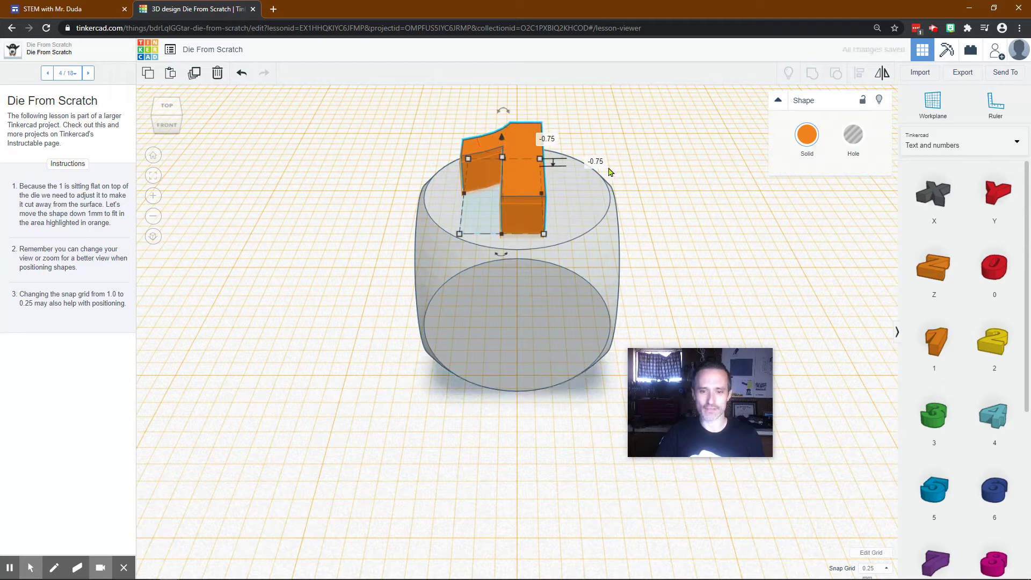
{"action": "left_click", "coordinate": [593, 163]}
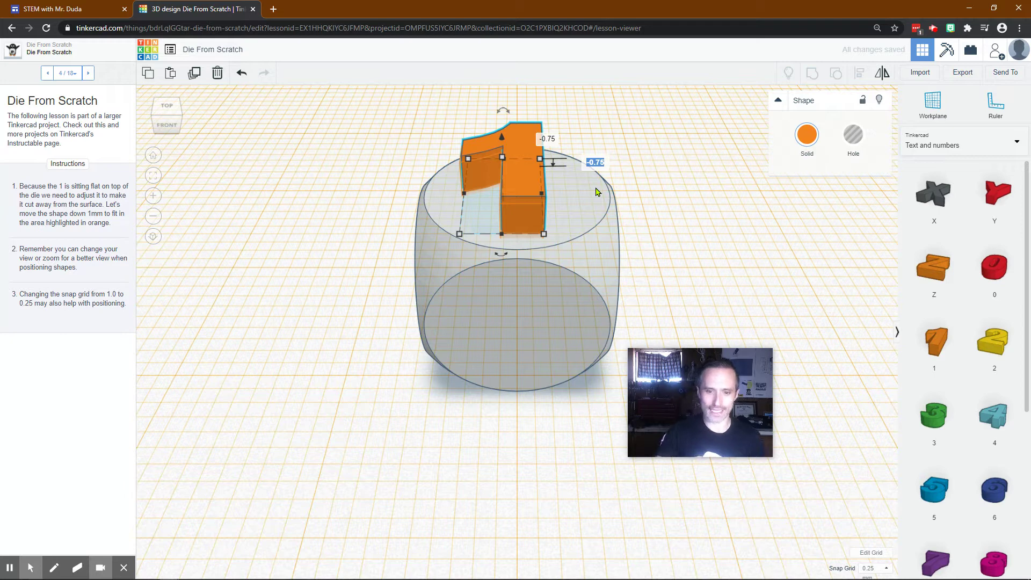
{"action": "type", "text": "-"}
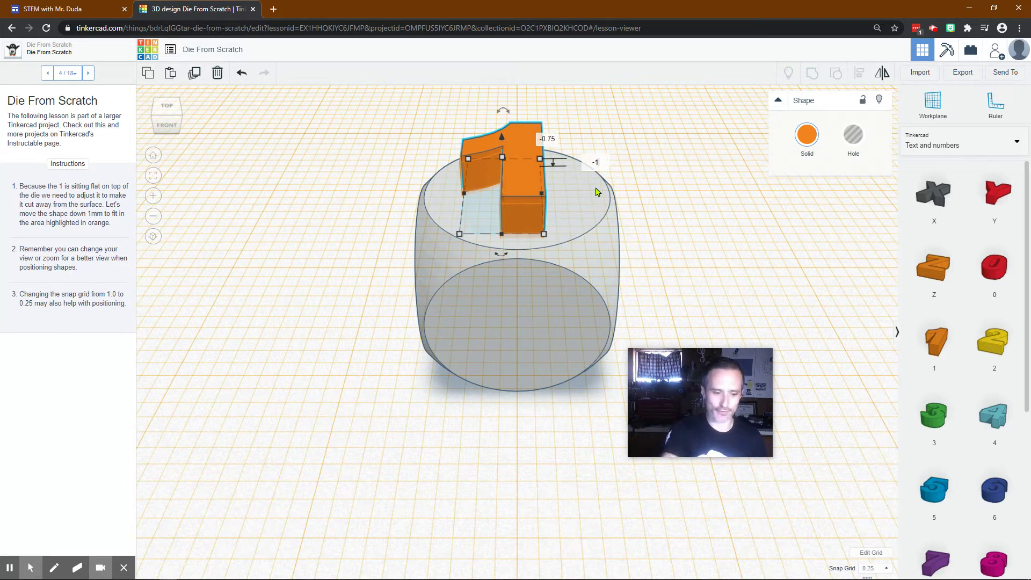
{"action": "type", "text": "1"}
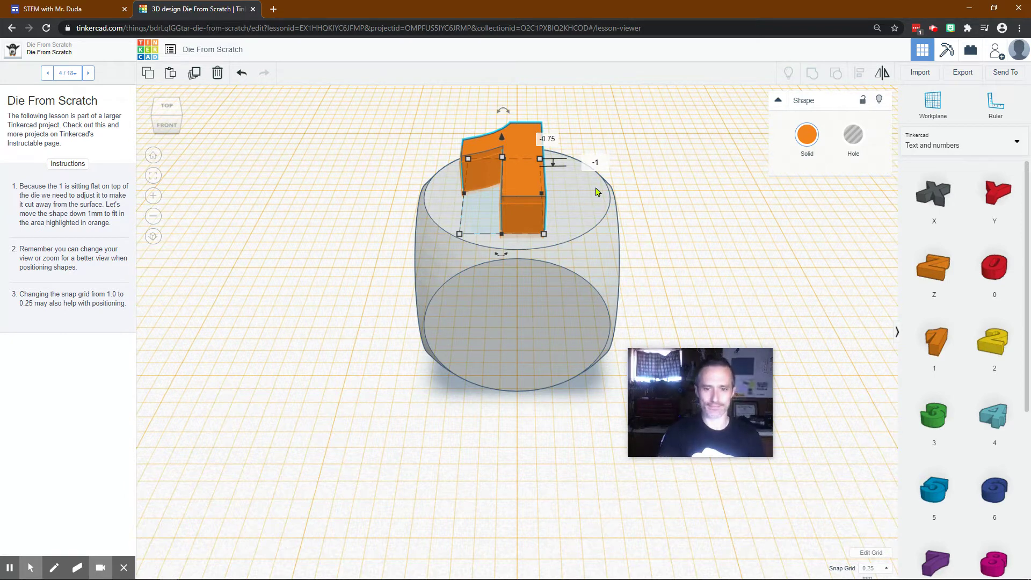
{"action": "key", "text": "Return"}
{"action": "right_click_drag", "start_coordinate": [593, 188], "coordinate": [587, 244]}
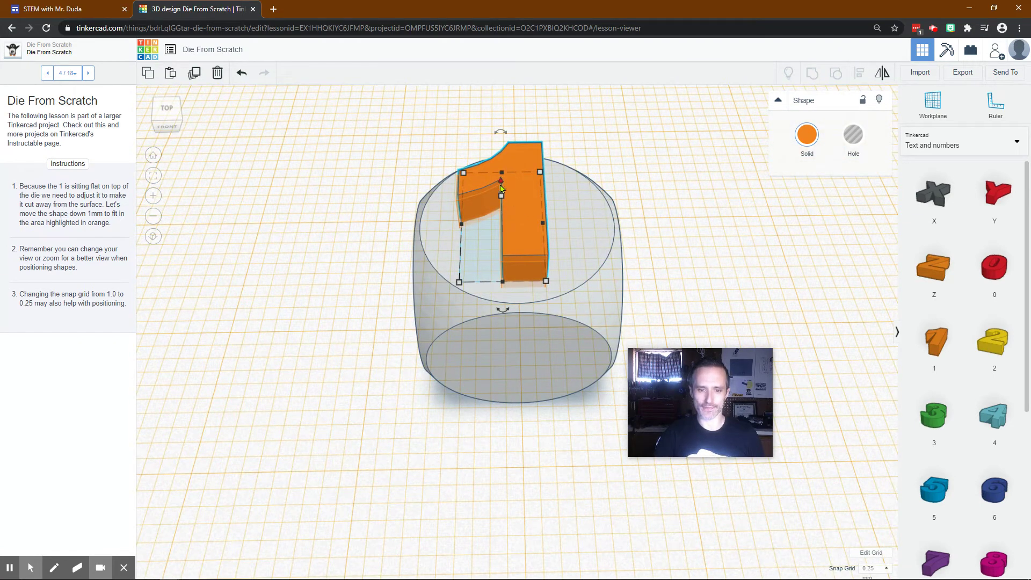
Step: Set the number 1's elevation value to 1, check it from the front, then advance to step 5
{"action": "mouse_move", "coordinate": [500, 187]}
{"action": "left_mouse_down"}
{"action": "mouse_move", "coordinate": [502, 104]}
{"action": "mouse_move", "coordinate": [509, 181]}
{"action": "mouse_move", "coordinate": [502, 170]}
{"action": "left_mouse_up"}
{"action": "left_click", "coordinate": [601, 279]}
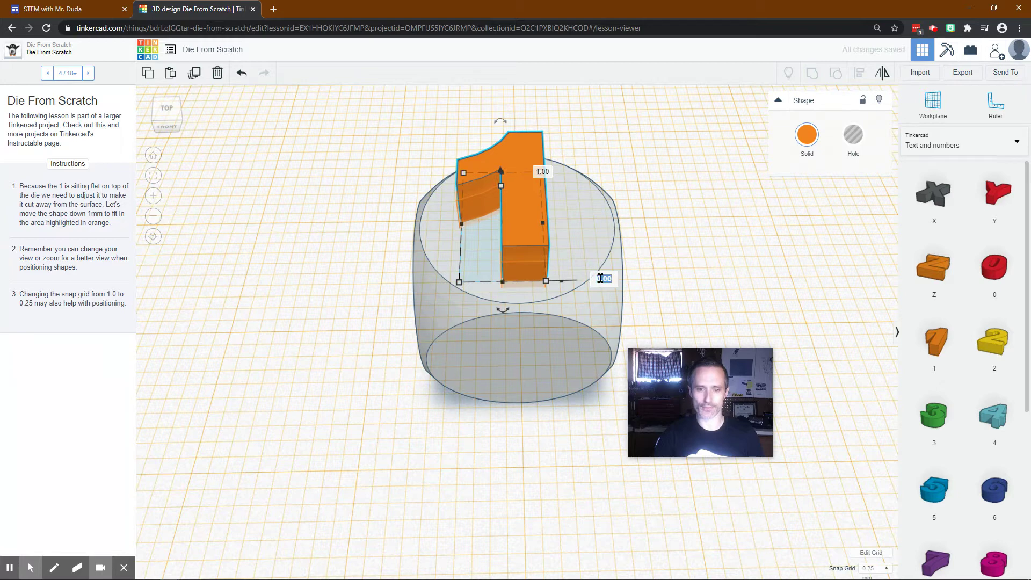
{"action": "type", "text": "1"}
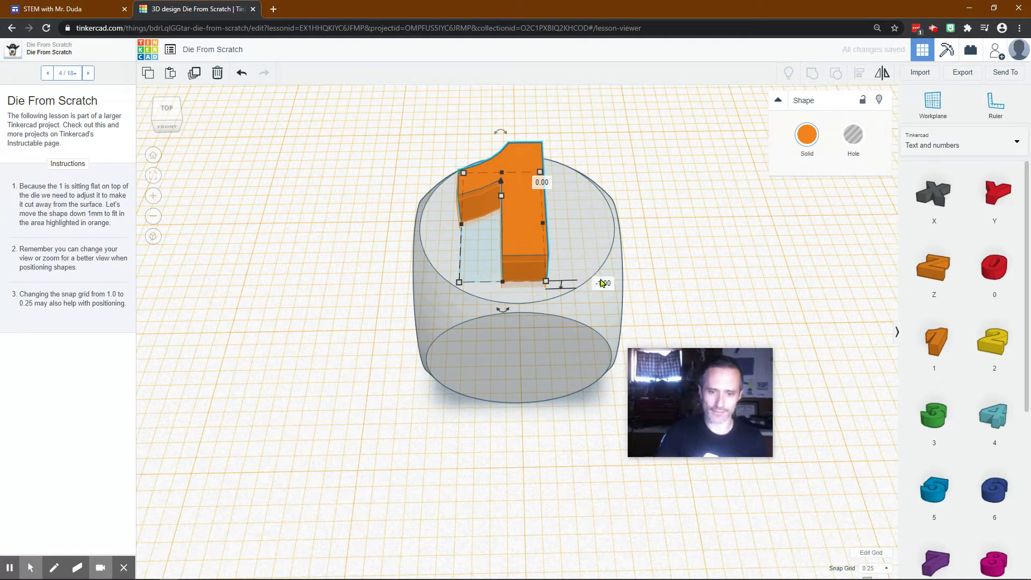
{"action": "key", "text": "Return"}
{"action": "right_click_drag", "start_coordinate": [563, 316], "coordinate": [556, 256]}
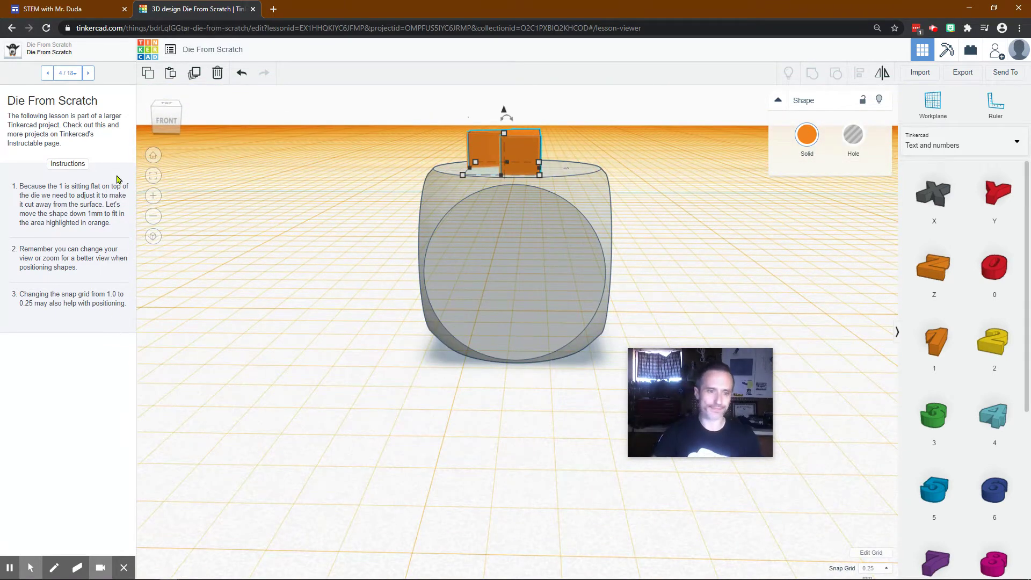
{"action": "left_click", "coordinate": [88, 73]}
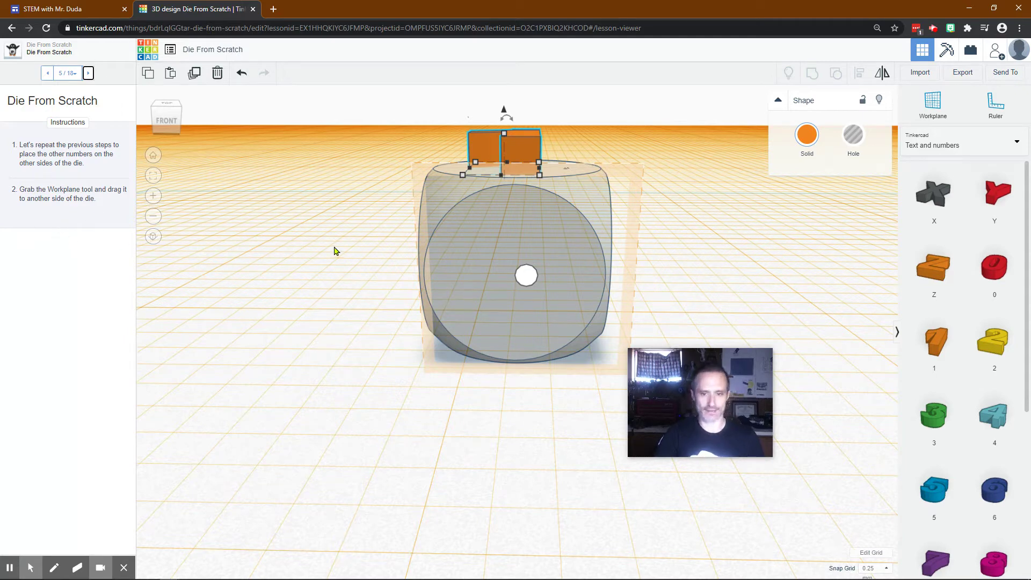
Step: Select the die and the orange 1 together and rotate them -90°
{"action": "right_click_drag", "start_coordinate": [337, 250], "coordinate": [575, 236]}
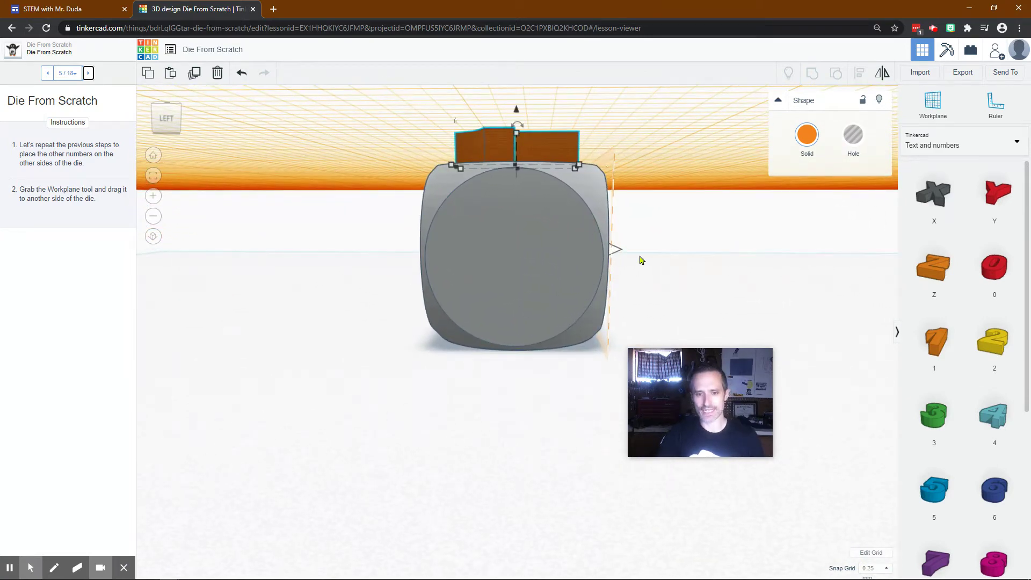
{"action": "right_click_drag", "start_coordinate": [676, 277], "coordinate": [666, 310]}
{"action": "scroll", "coordinate": [533, 295], "scroll_direction": "down", "scroll_amount": 3}
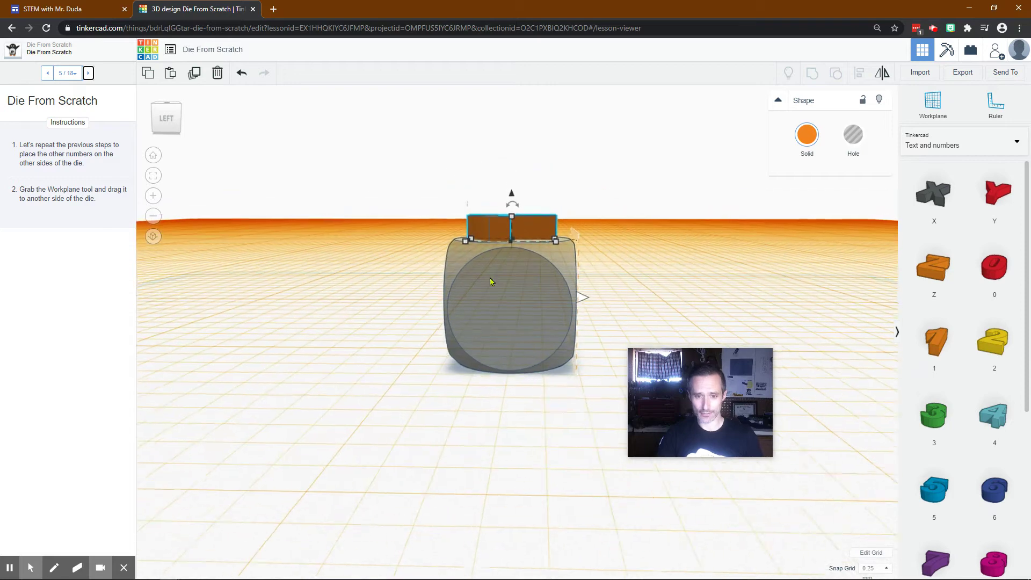
{"action": "left_click_drag", "start_coordinate": [375, 187], "coordinate": [627, 387]}
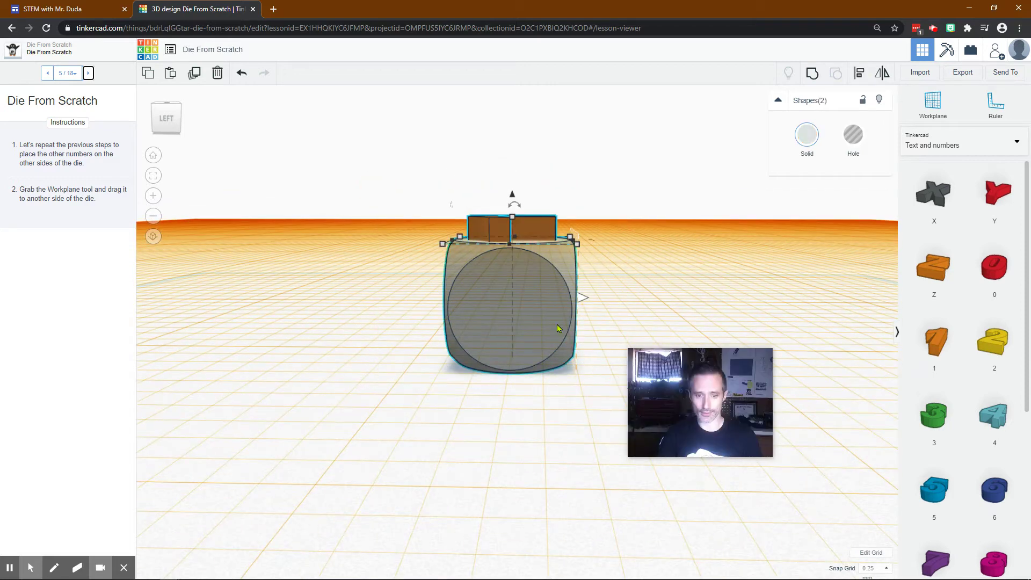
{"action": "left_click_drag", "start_coordinate": [519, 209], "coordinate": [174, 285]}
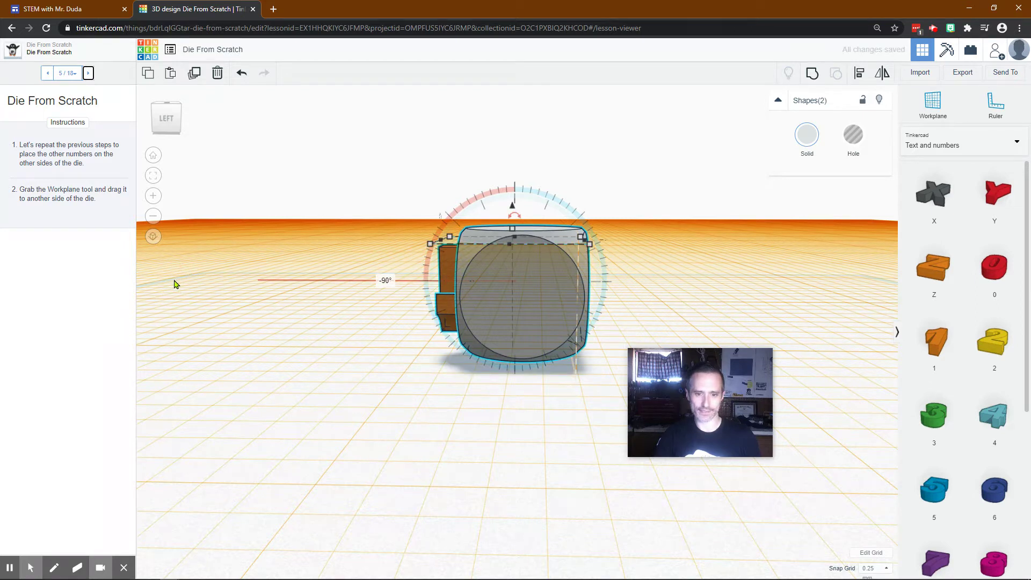
Step: Place a new workplane on the die's blank top face
{"action": "left_click", "coordinate": [414, 357]}
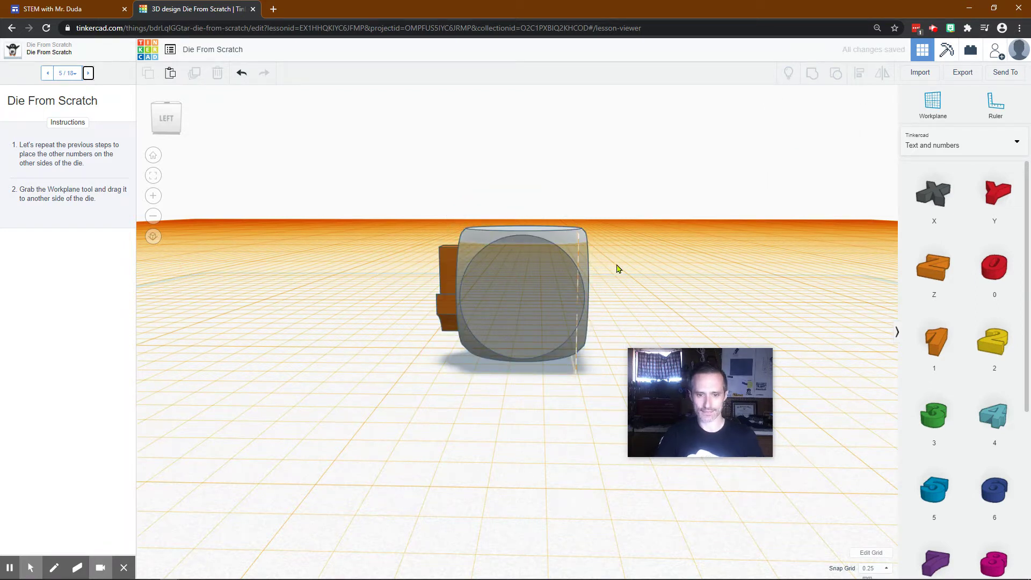
{"action": "right_click_drag", "start_coordinate": [639, 284], "coordinate": [623, 304]}
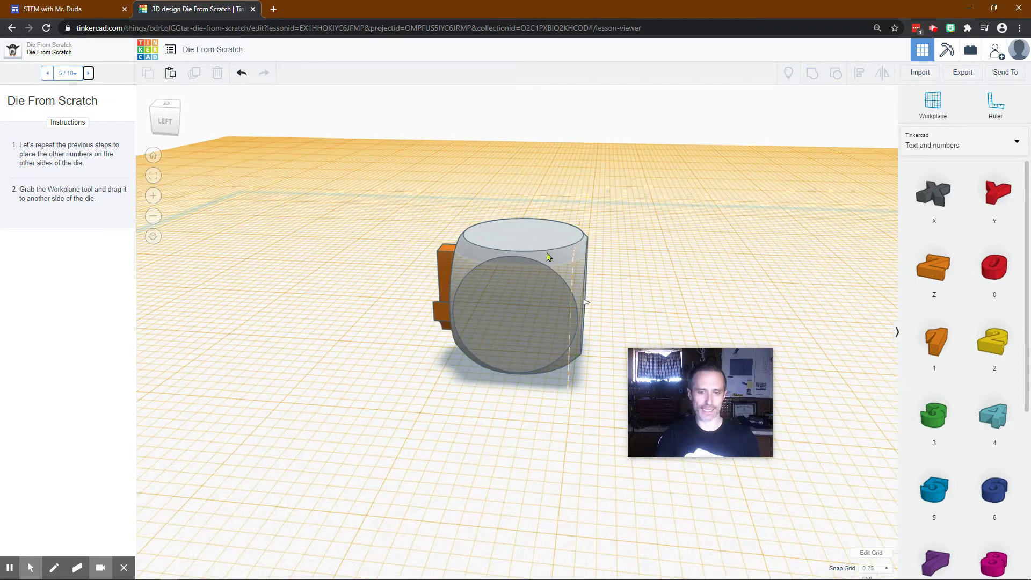
{"action": "left_click_drag", "start_coordinate": [933, 101], "coordinate": [525, 240]}
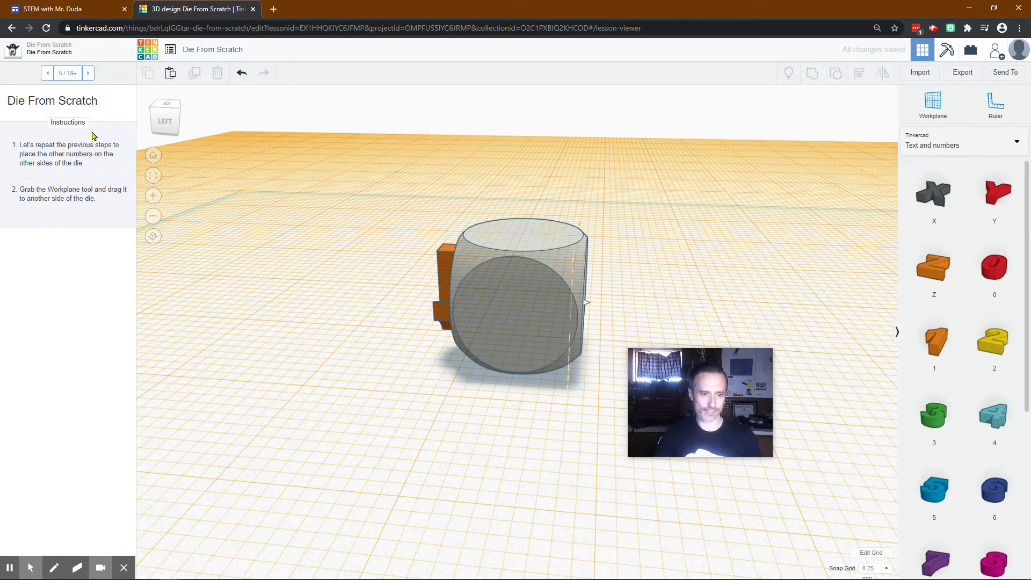
Step: Advance the lesson to step 6 and drop the yellow 2 onto the workplane
{"action": "left_click", "coordinate": [86, 74]}
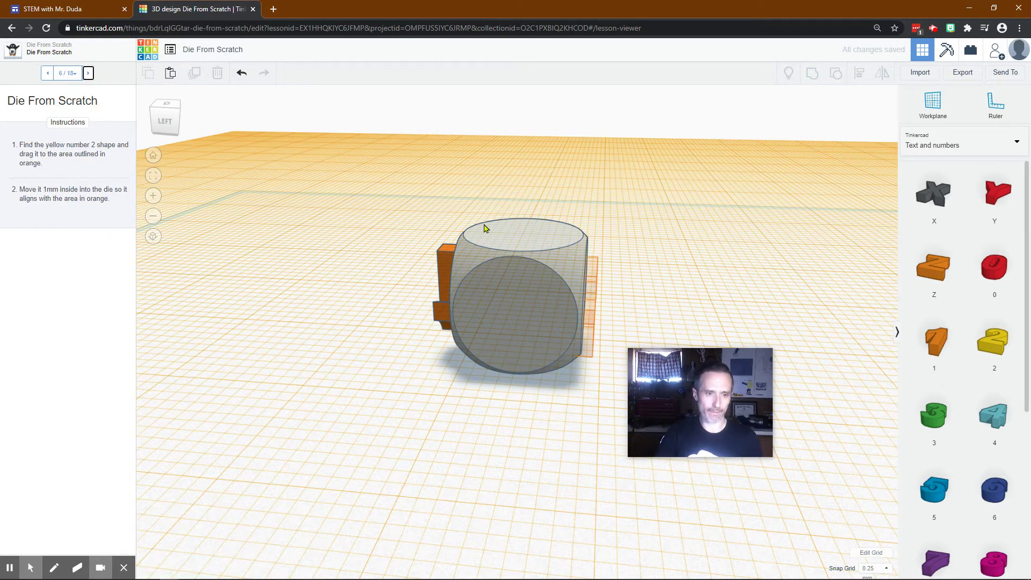
{"action": "left_click_drag", "start_coordinate": [994, 340], "coordinate": [709, 295]}
{"action": "right_click_drag", "start_coordinate": [610, 300], "coordinate": [507, 224]}
Step: Rotate both die shapes, then undo the rotation and the misplaced yellow 2
{"action": "left_click_drag", "start_coordinate": [395, 197], "coordinate": [631, 408]}
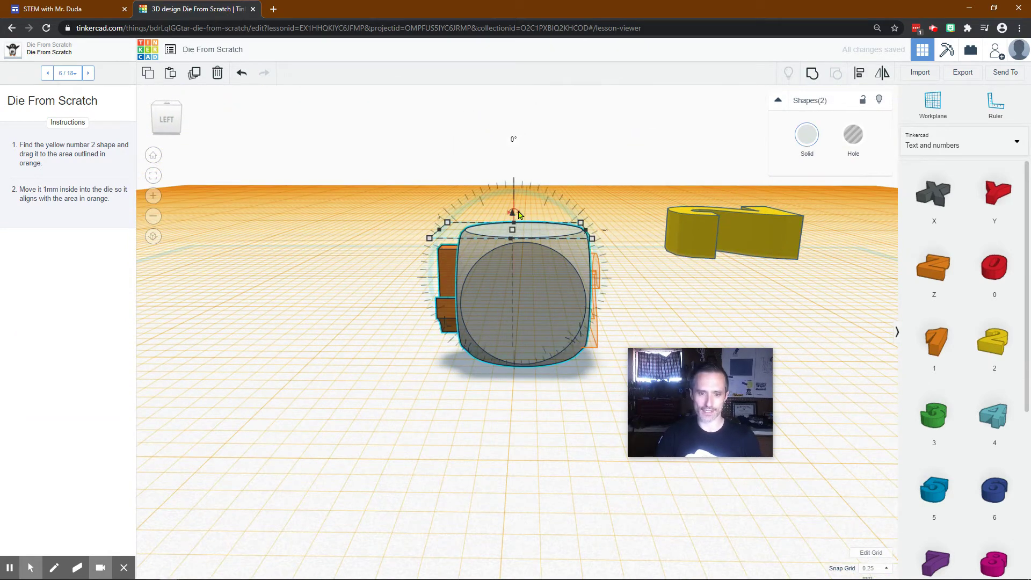
{"action": "left_click_drag", "start_coordinate": [519, 214], "coordinate": [175, 278]}
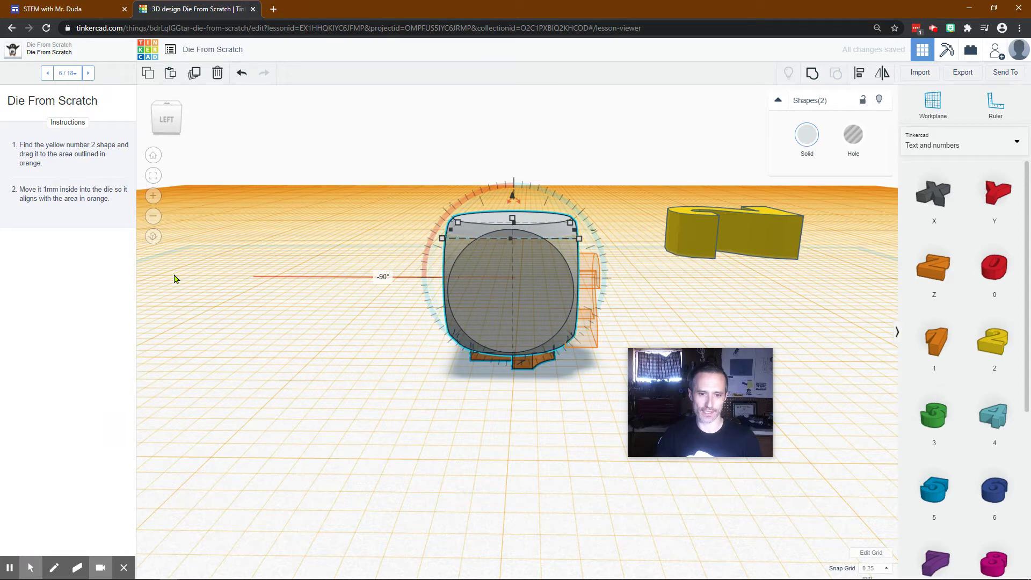
{"action": "left_click", "coordinate": [326, 357]}
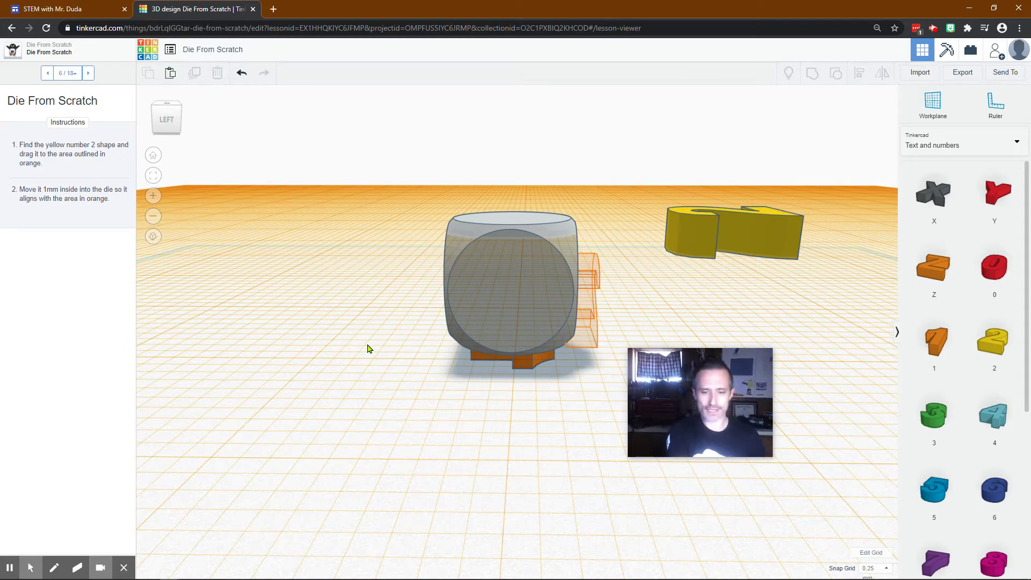
{"action": "left_click", "coordinate": [241, 76]}
{"action": "left_click", "coordinate": [241, 77]}
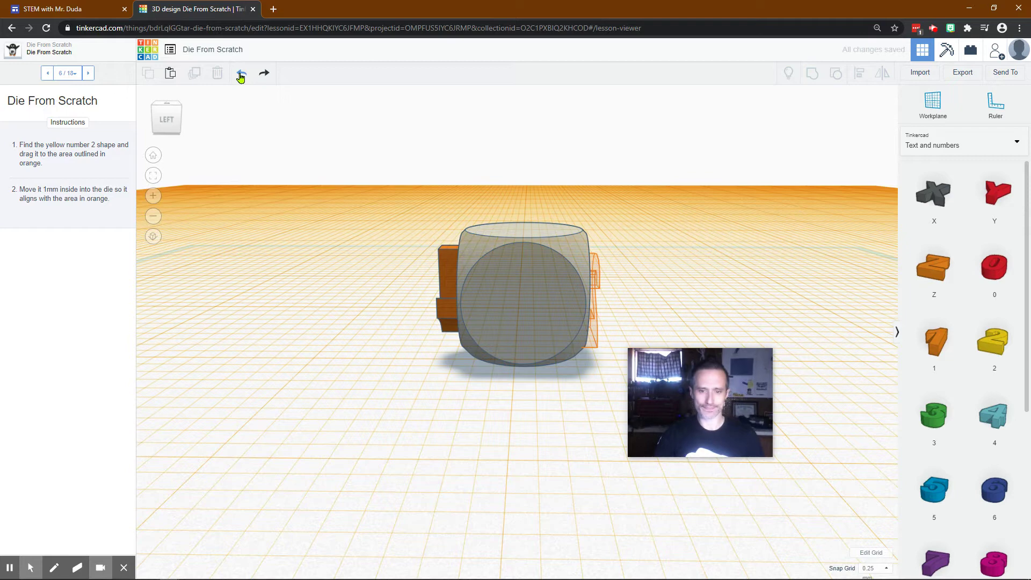
{"action": "left_click", "coordinate": [241, 78]}
Step: Undo once more and set the workplane on the die's side face
{"action": "left_click", "coordinate": [240, 77]}
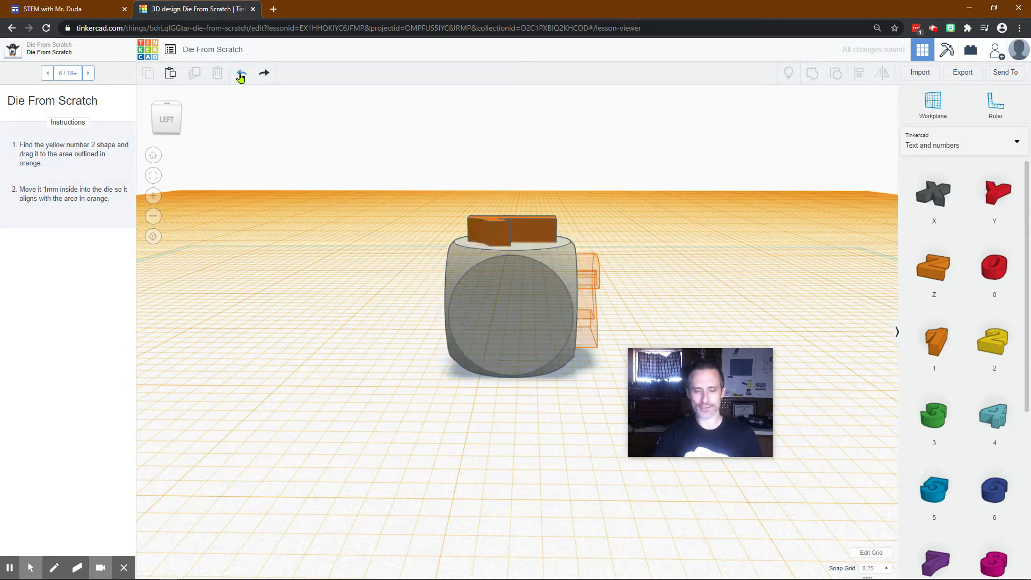
{"action": "right_click_drag", "start_coordinate": [662, 286], "coordinate": [623, 282]}
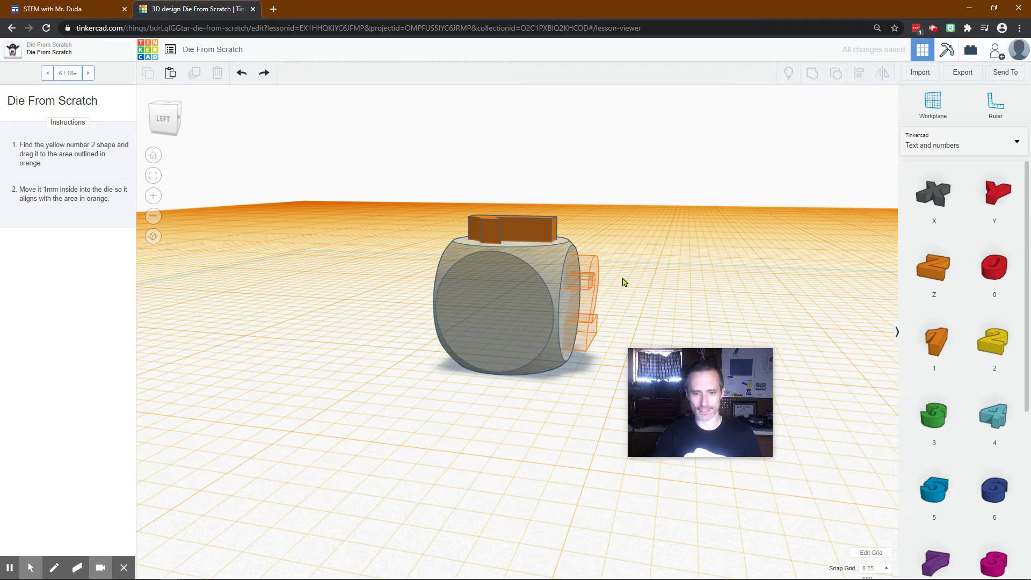
{"action": "left_click", "coordinate": [933, 105]}
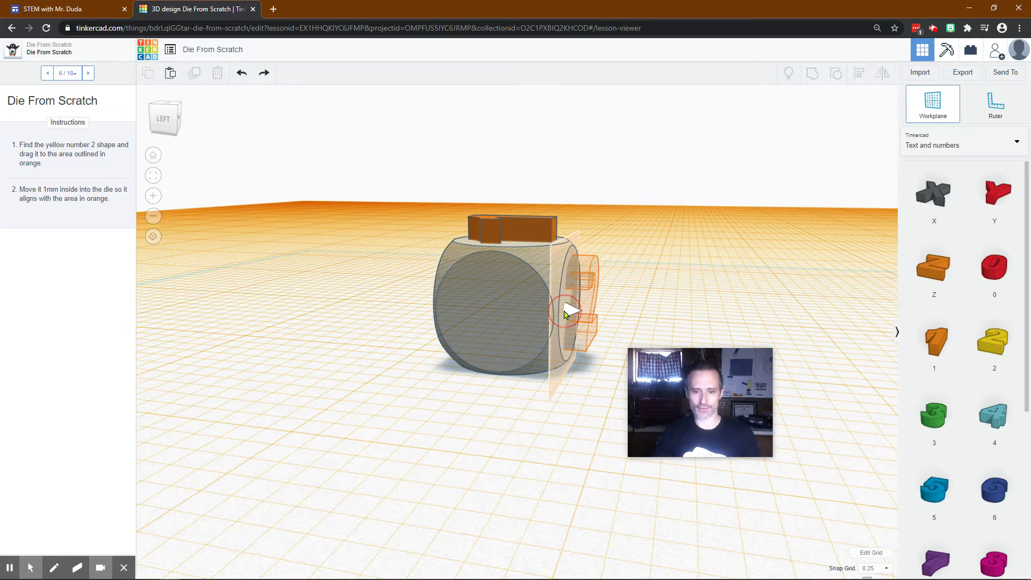
{"action": "left_click", "coordinate": [565, 314]}
Step: Drop the yellow 2 onto its outline, sink it 1 mm in, and reach lesson step 7
{"action": "left_click_drag", "start_coordinate": [703, 391], "coordinate": [935, 467]}
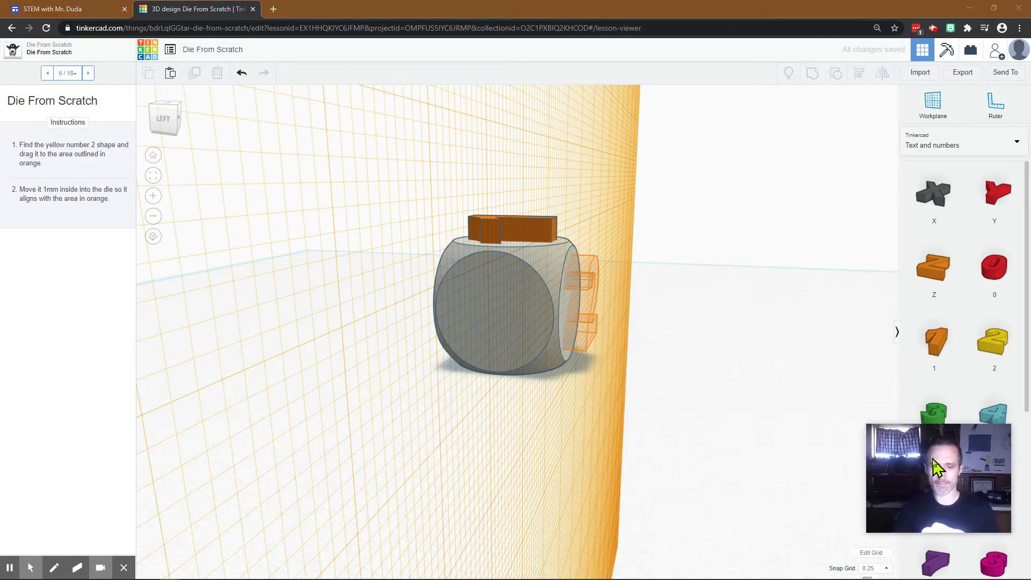
{"action": "right_click_drag", "start_coordinate": [646, 343], "coordinate": [521, 273]}
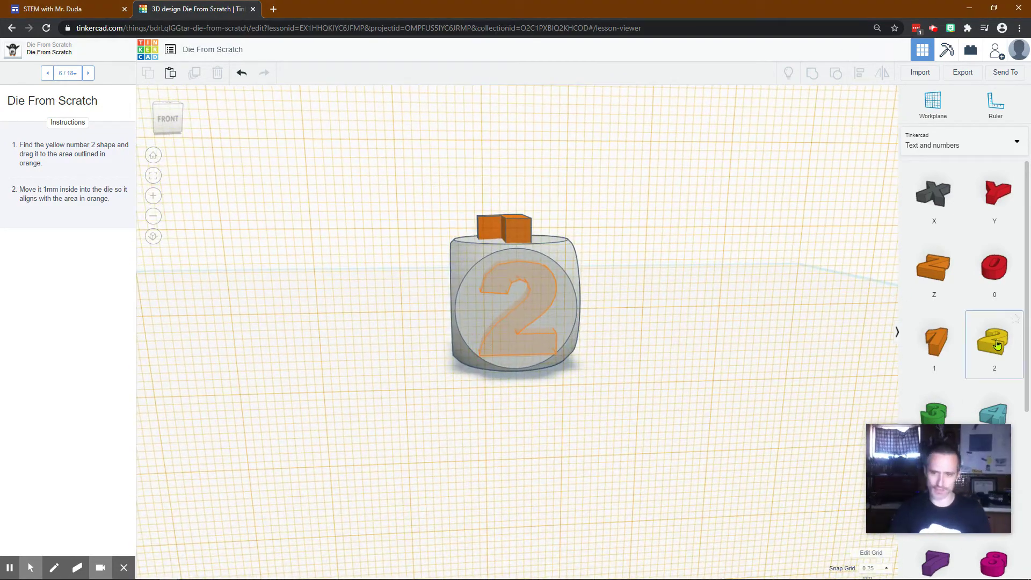
{"action": "left_click_drag", "start_coordinate": [991, 344], "coordinate": [516, 307]}
{"action": "scroll", "coordinate": [521, 298], "scroll_direction": "up", "scroll_amount": 3}
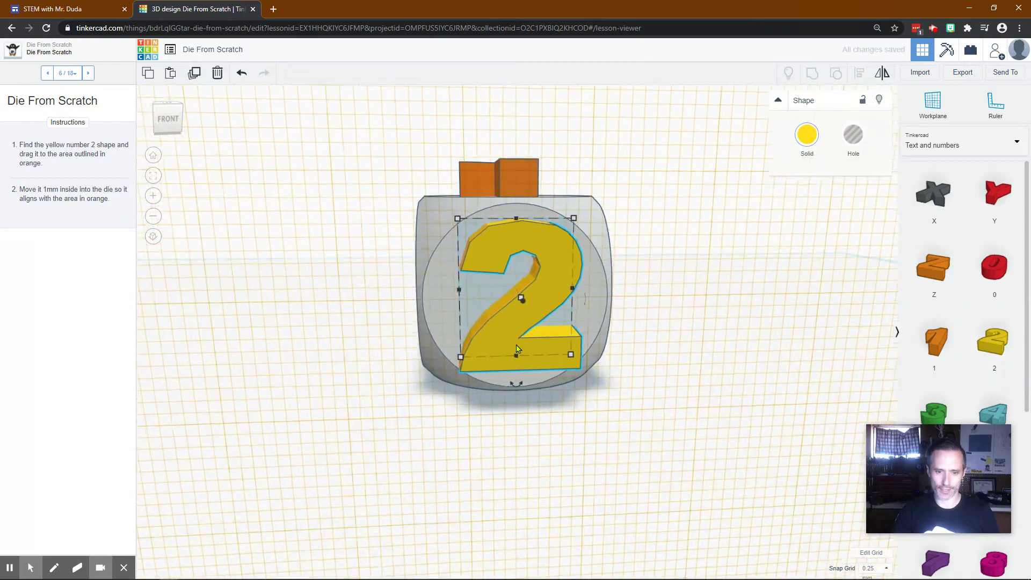
{"action": "right_click_drag", "start_coordinate": [415, 326], "coordinate": [596, 317]}
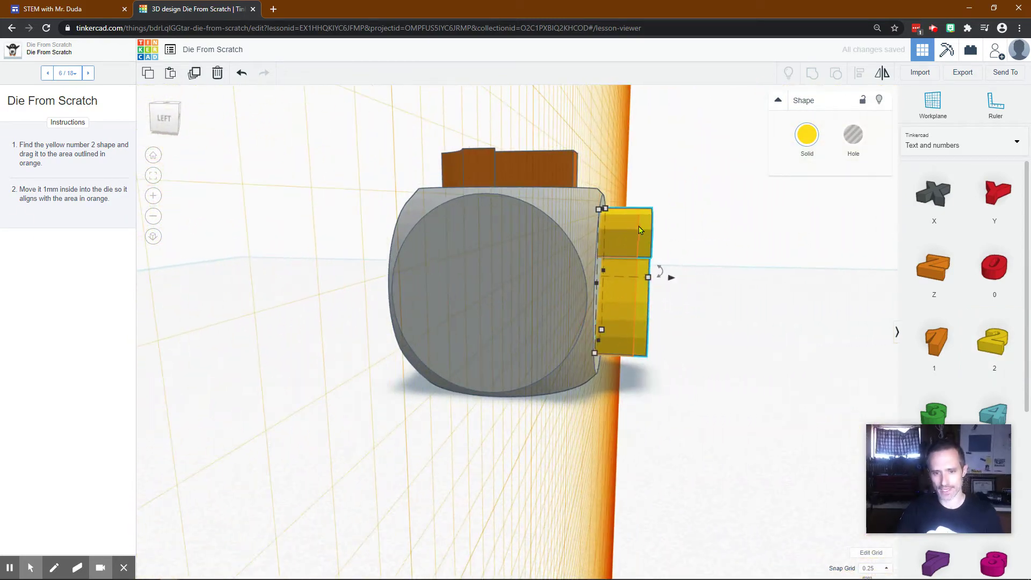
{"action": "left_click_drag", "start_coordinate": [671, 277], "coordinate": [661, 278]}
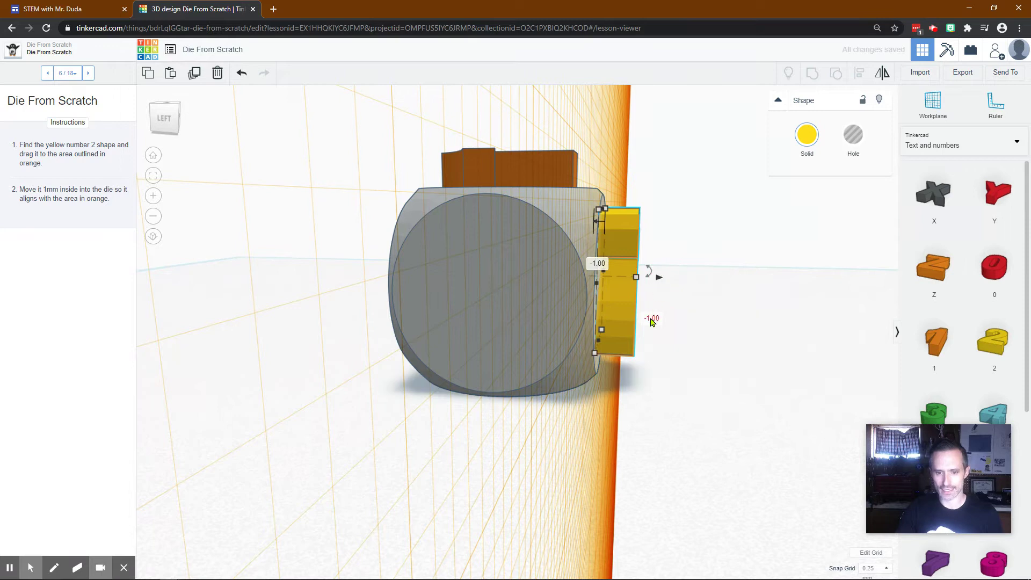
{"action": "left_click", "coordinate": [88, 73]}
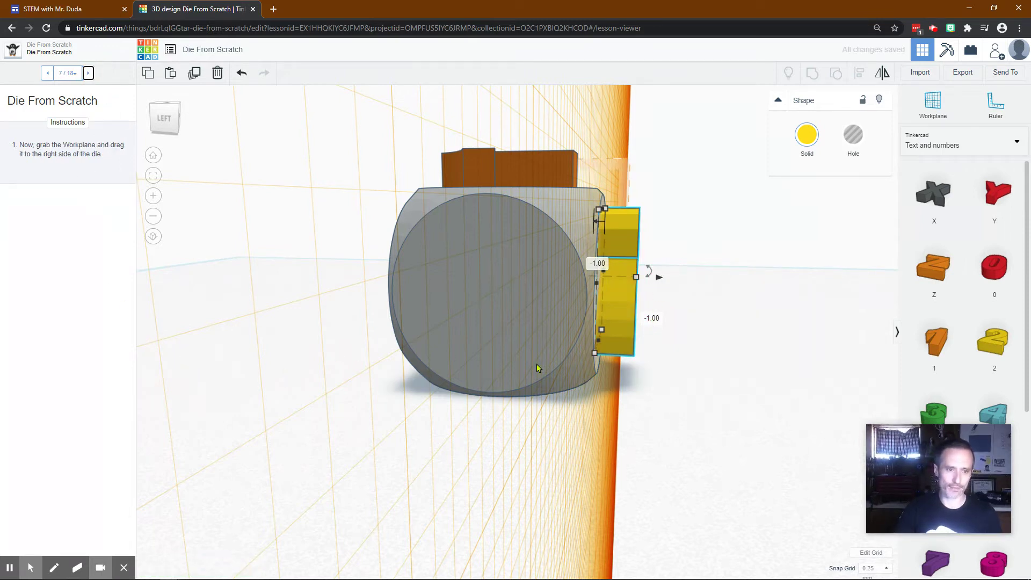
Step: Set the workplane on the die's right face and advance the lesson to step 8
{"action": "right_click_drag", "start_coordinate": [677, 384], "coordinate": [622, 279]}
{"action": "left_click_drag", "start_coordinate": [933, 102], "coordinate": [591, 289]}
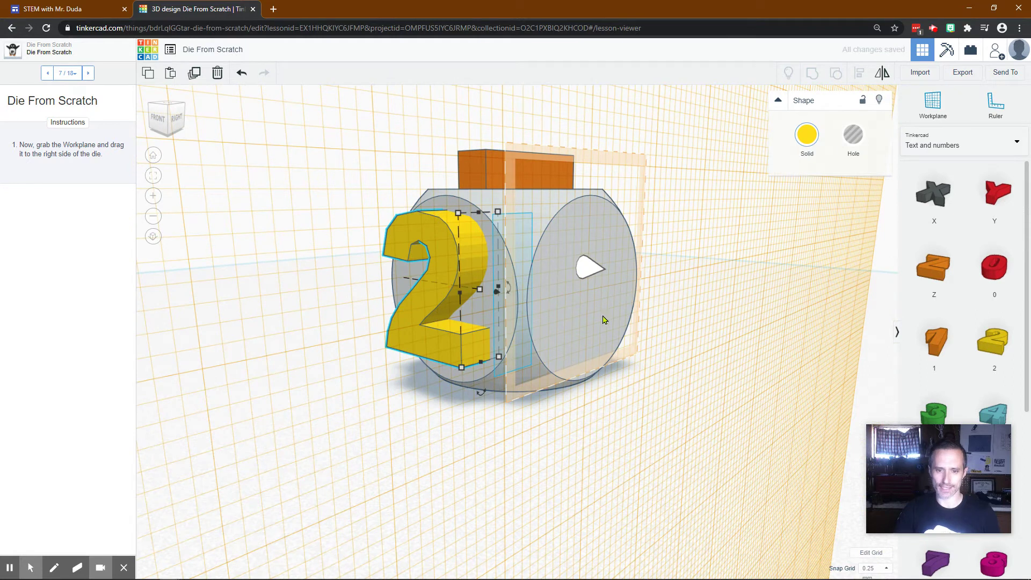
{"action": "left_click", "coordinate": [88, 73]}
Step: Align the green 3 with its orange target on the right face and sink it 1 mm
{"action": "scroll", "coordinate": [962, 300], "scroll_direction": "down", "scroll_amount": 2}
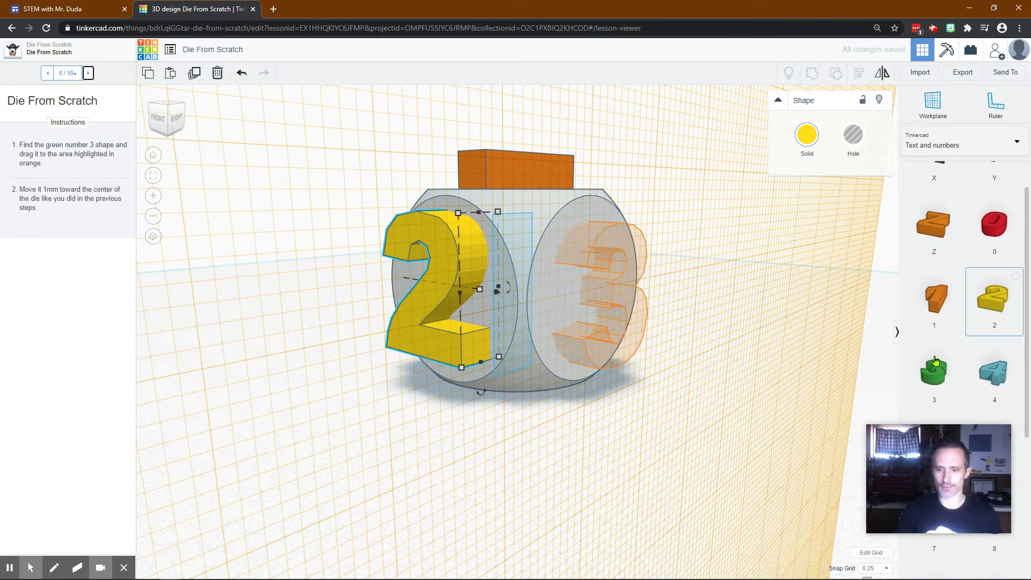
{"action": "left_click_drag", "start_coordinate": [934, 366], "coordinate": [580, 296]}
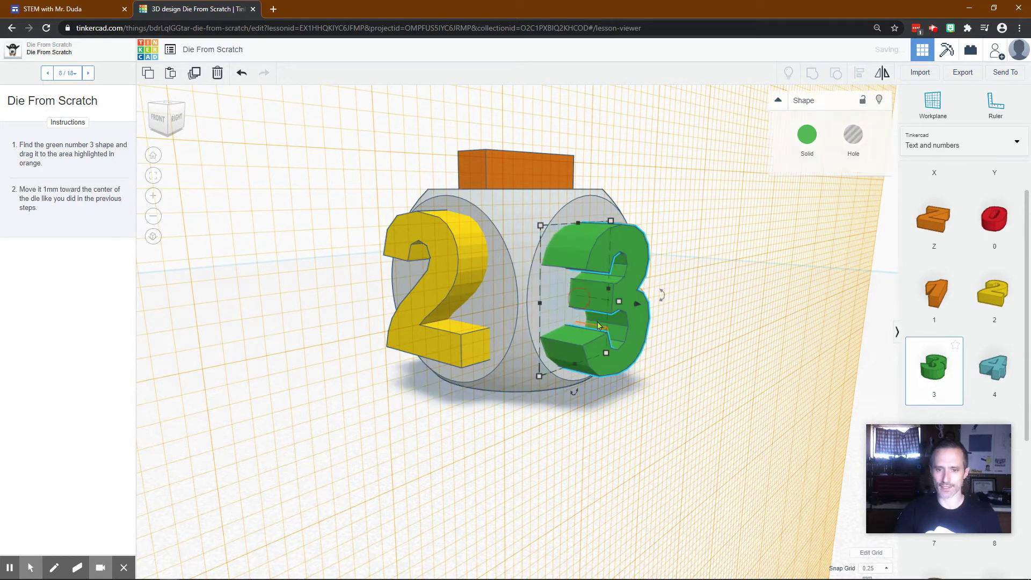
{"action": "right_click_drag", "start_coordinate": [686, 386], "coordinate": [537, 322]}
{"action": "left_click", "coordinate": [511, 300]}
{"action": "mouse_move", "coordinate": [511, 299]}
{"action": "left_mouse_down"}
{"action": "mouse_move", "coordinate": [524, 300]}
{"action": "mouse_move", "coordinate": [514, 305]}
{"action": "left_mouse_up"}
{"action": "right_click_drag", "start_coordinate": [351, 292], "coordinate": [656, 281]}
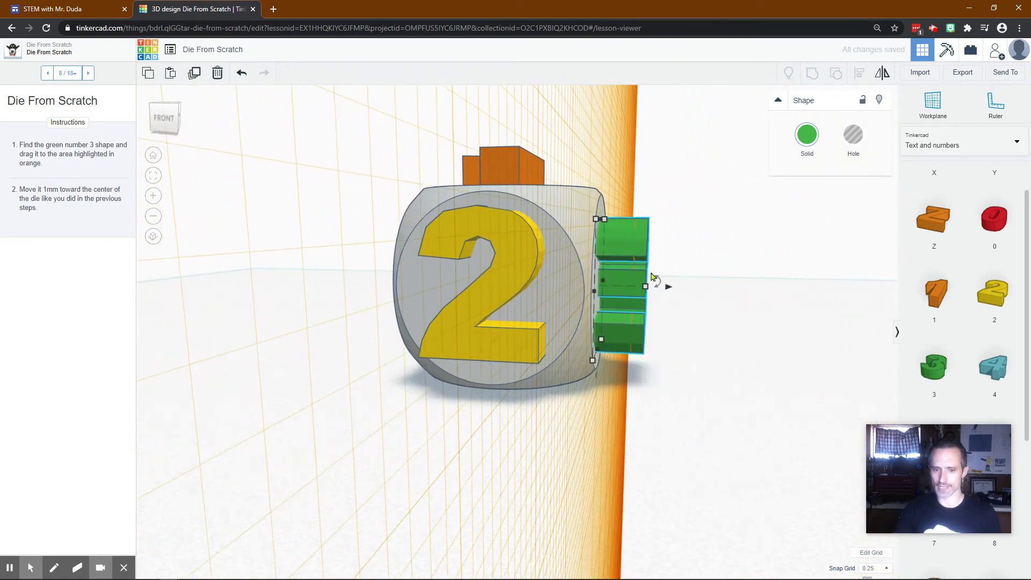
{"action": "key", "text": "Left"}
{"action": "key", "text": "Left"}
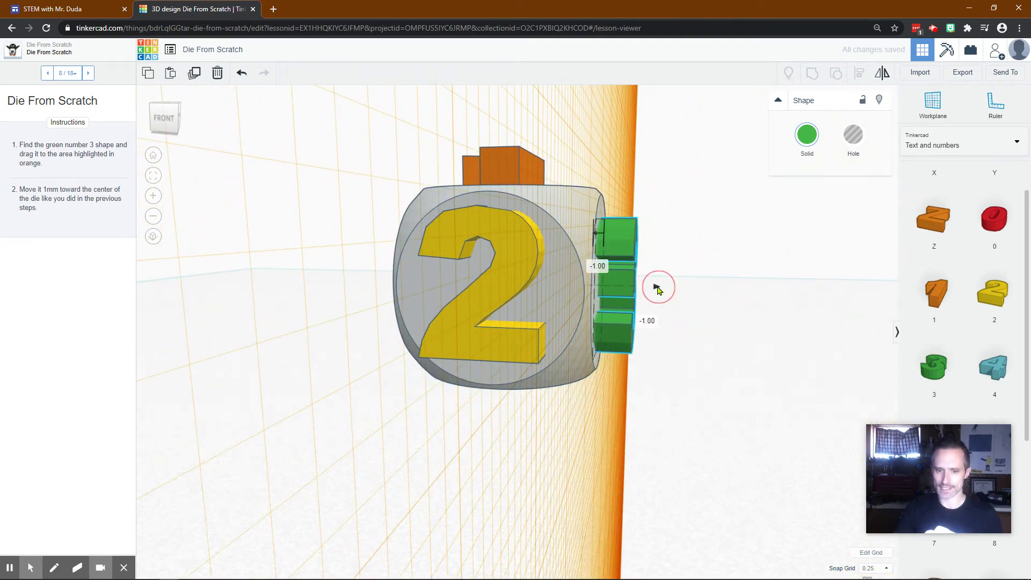
Step: Advance to lesson step 9 and set the workplane on the die's left face
{"action": "left_click", "coordinate": [88, 73]}
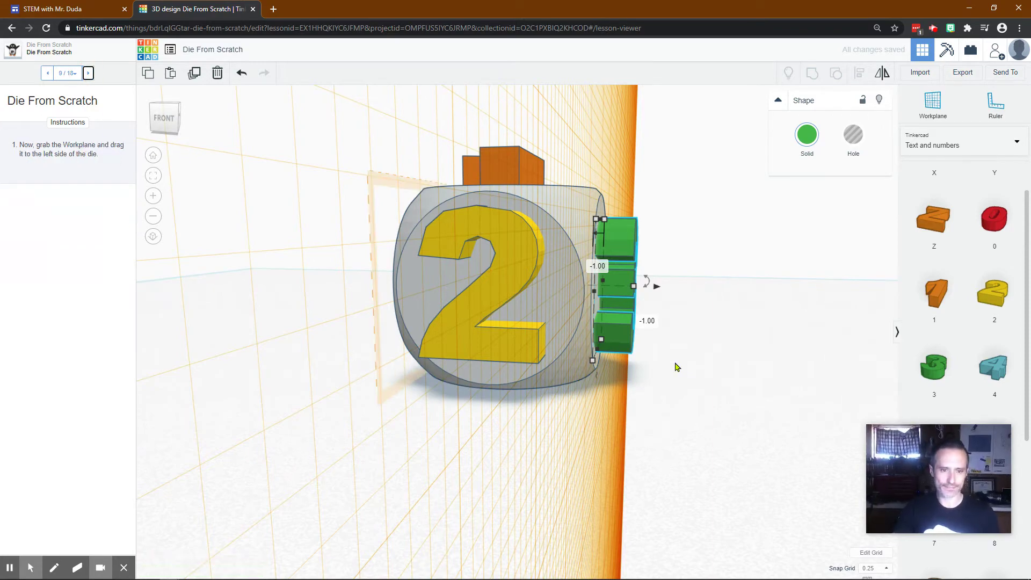
{"action": "right_click_drag", "start_coordinate": [675, 363], "coordinate": [403, 373]}
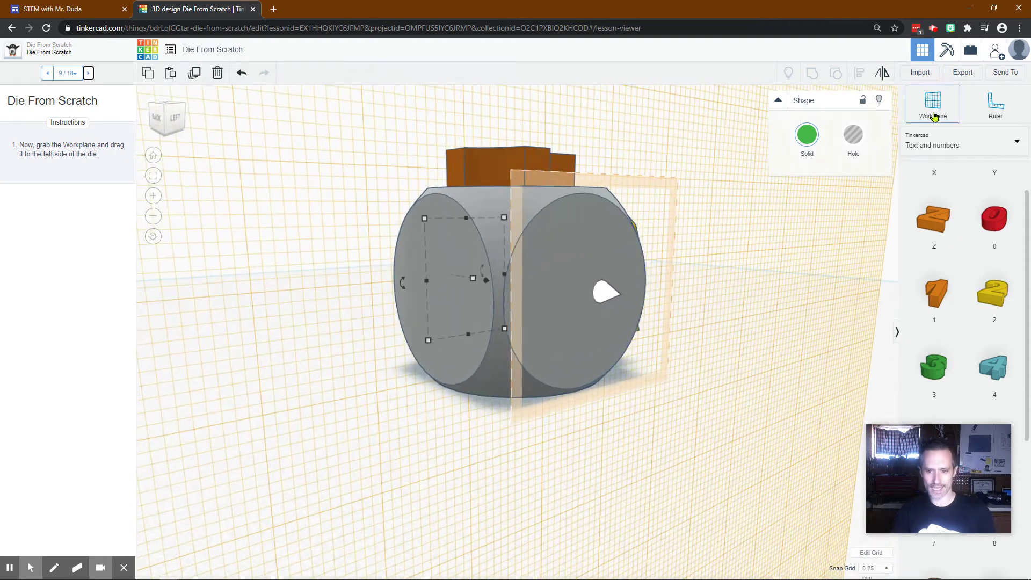
{"action": "left_click_drag", "start_coordinate": [933, 106], "coordinate": [593, 293]}
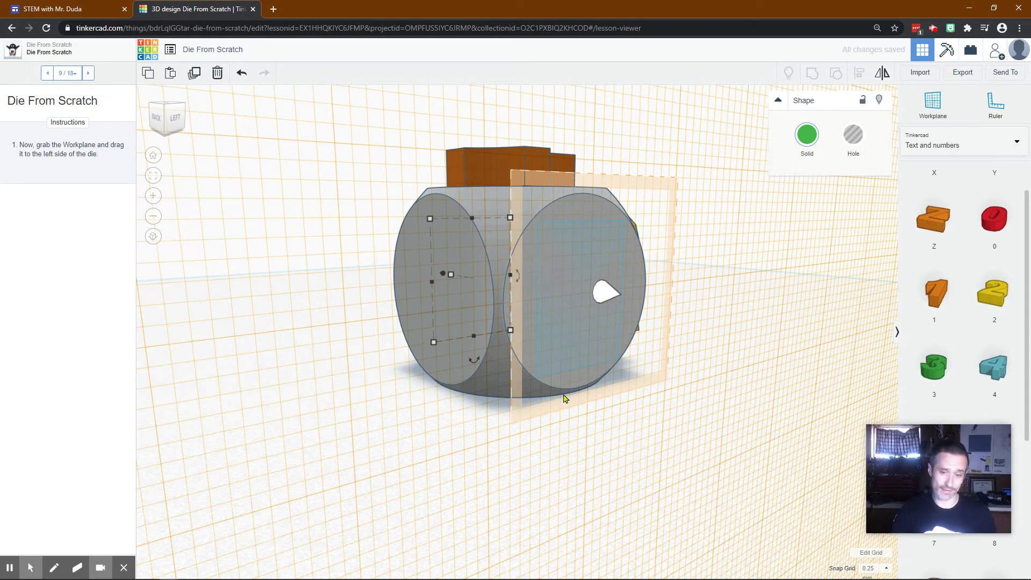
Step: Place the light blue 4 in its highlight, sink it 1 mm, and reach step 11
{"action": "left_click", "coordinate": [88, 76]}
{"action": "scroll", "coordinate": [970, 359], "scroll_direction": "down", "scroll_amount": 1}
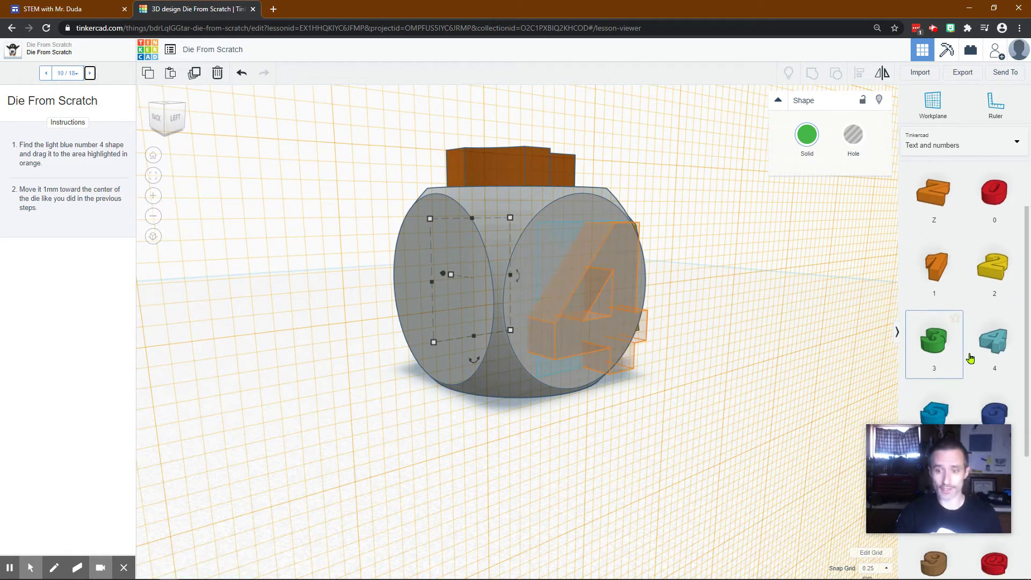
{"action": "scroll", "coordinate": [969, 359], "scroll_direction": "down", "scroll_amount": 1}
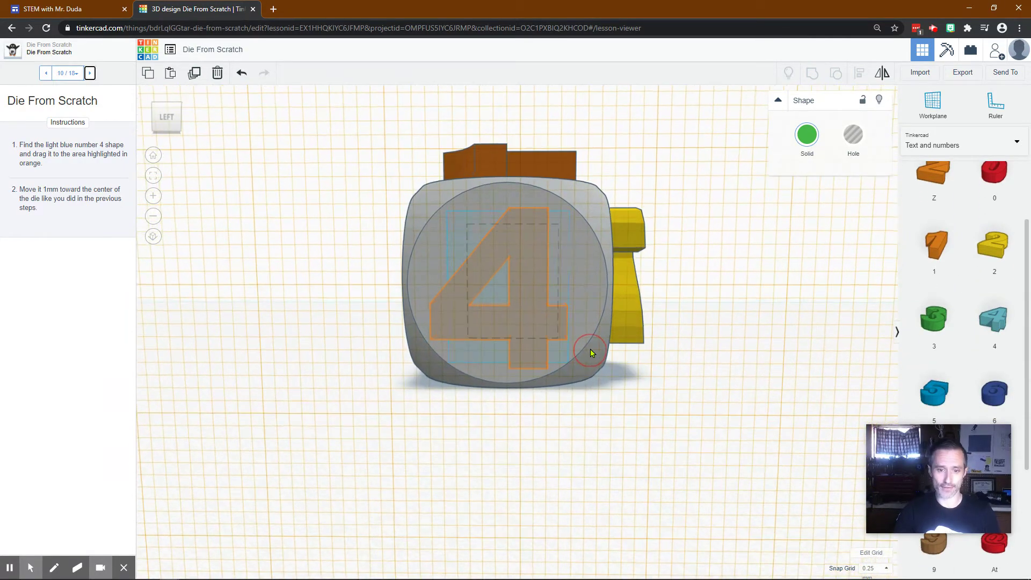
{"action": "left_click_drag", "start_coordinate": [995, 319], "coordinate": [500, 293]}
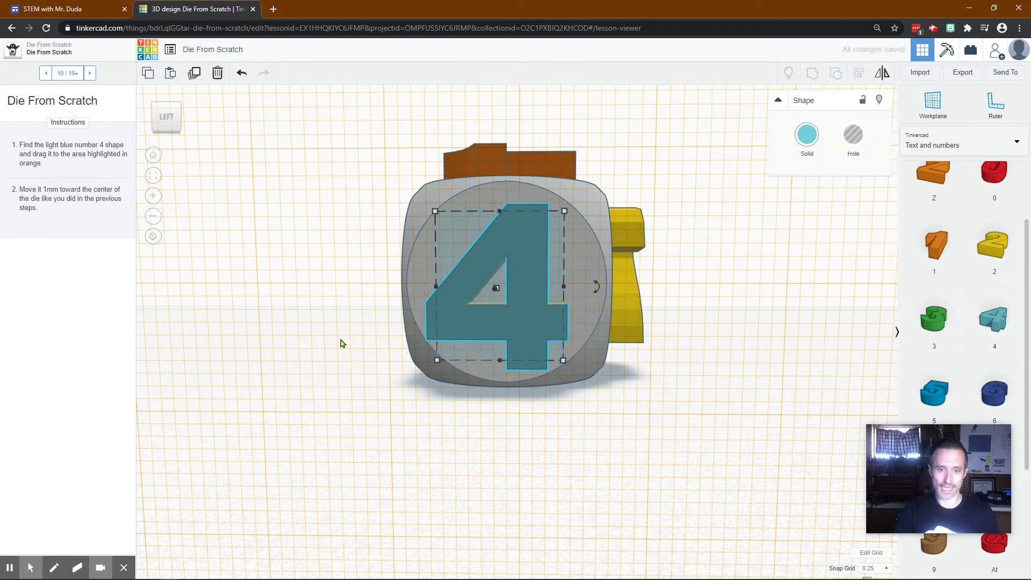
{"action": "right_click_drag", "start_coordinate": [341, 343], "coordinate": [674, 276]}
{"action": "left_click_drag", "start_coordinate": [668, 274], "coordinate": [657, 274]}
{"action": "left_click", "coordinate": [91, 74]}
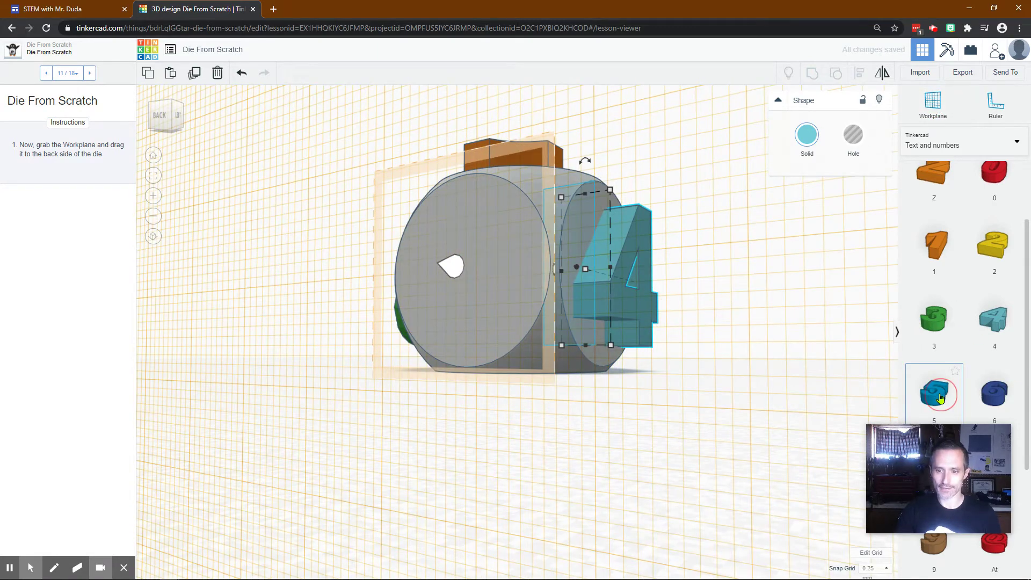
Step: Place the blue 5 on its back-face target and sink it 1 mm into the die
{"action": "left_click", "coordinate": [90, 73]}
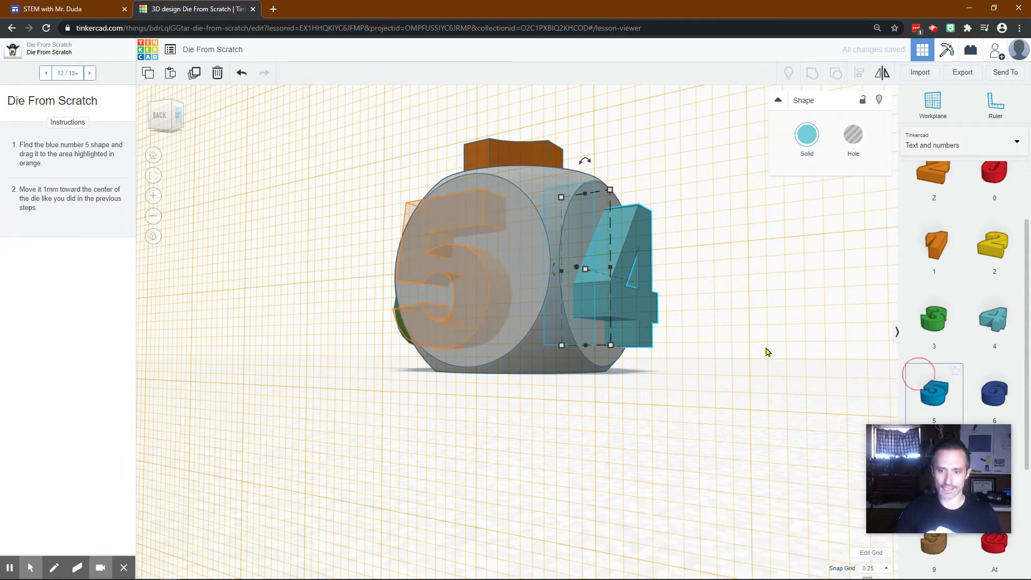
{"action": "left_click", "coordinate": [469, 285]}
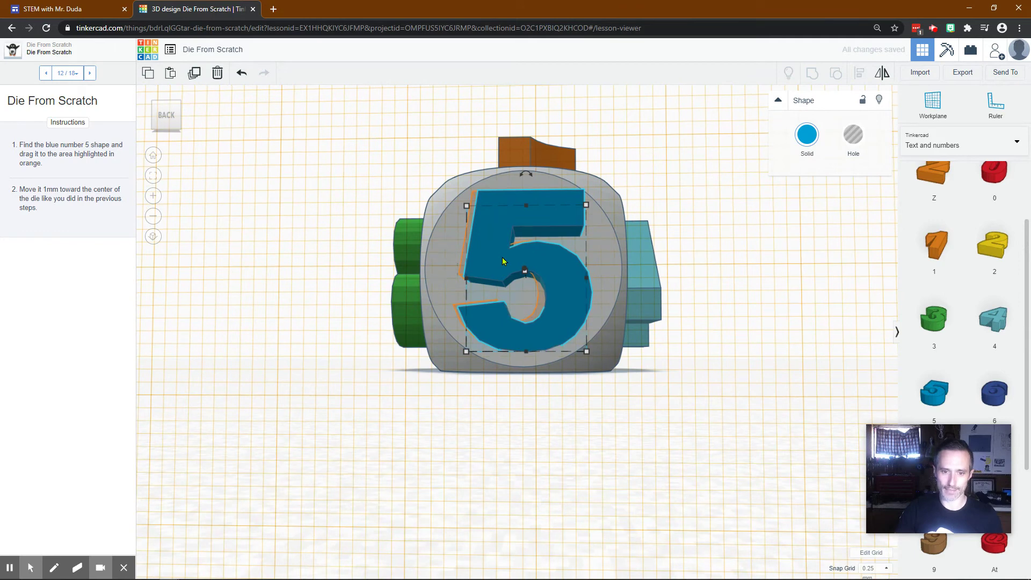
{"action": "key", "text": "Up"}
{"action": "key", "text": "Up"}
{"action": "key", "text": "Up"}
{"action": "key", "text": "Up"}
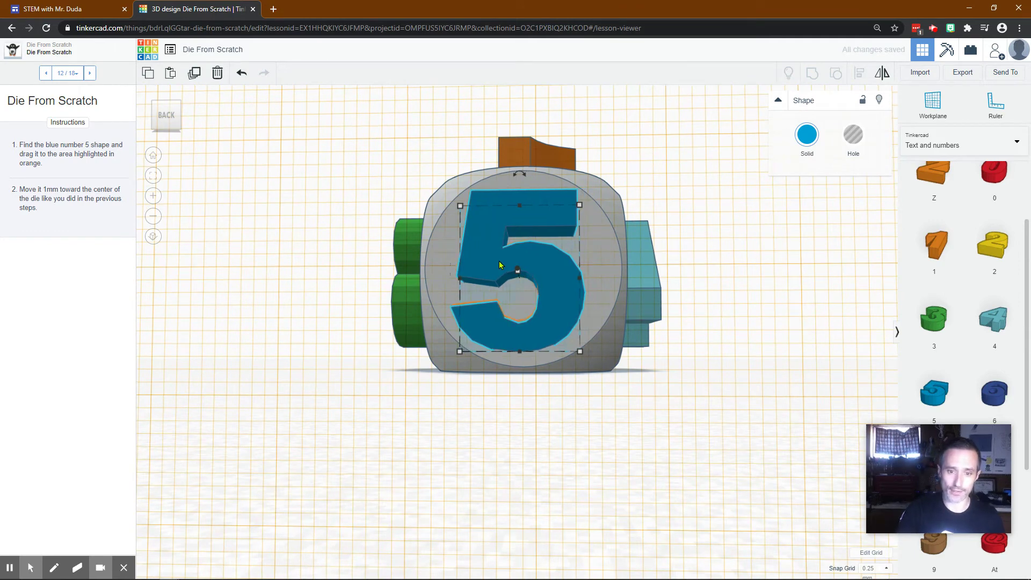
{"action": "right_click_drag", "start_coordinate": [316, 250], "coordinate": [702, 271]}
{"action": "key", "text": "Down"}
{"action": "key", "text": "Down"}
{"action": "key", "text": "Down"}
{"action": "key", "text": "Down"}
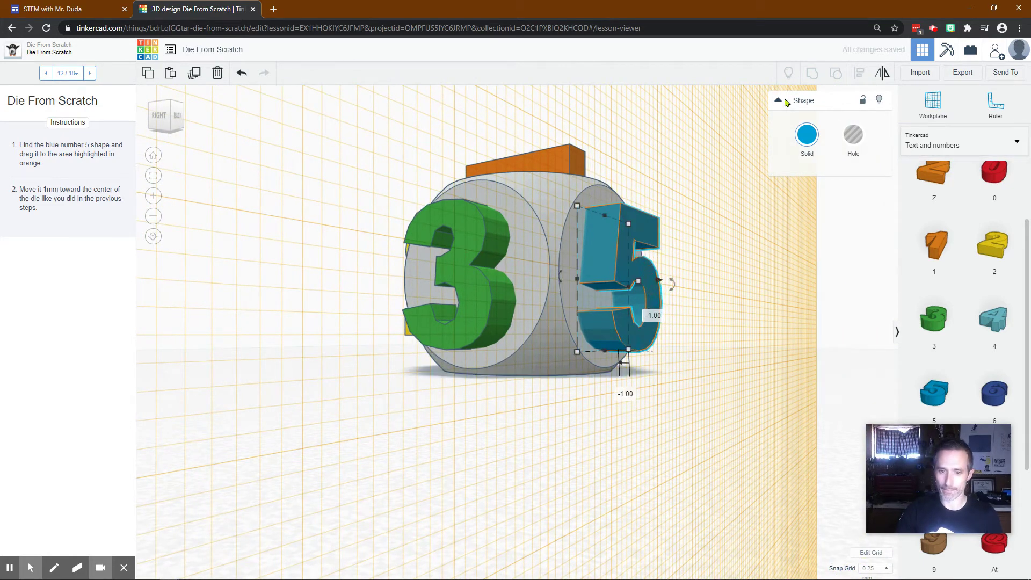
Step: Put a new workplane on the die's bottom face
{"action": "left_click", "coordinate": [92, 76]}
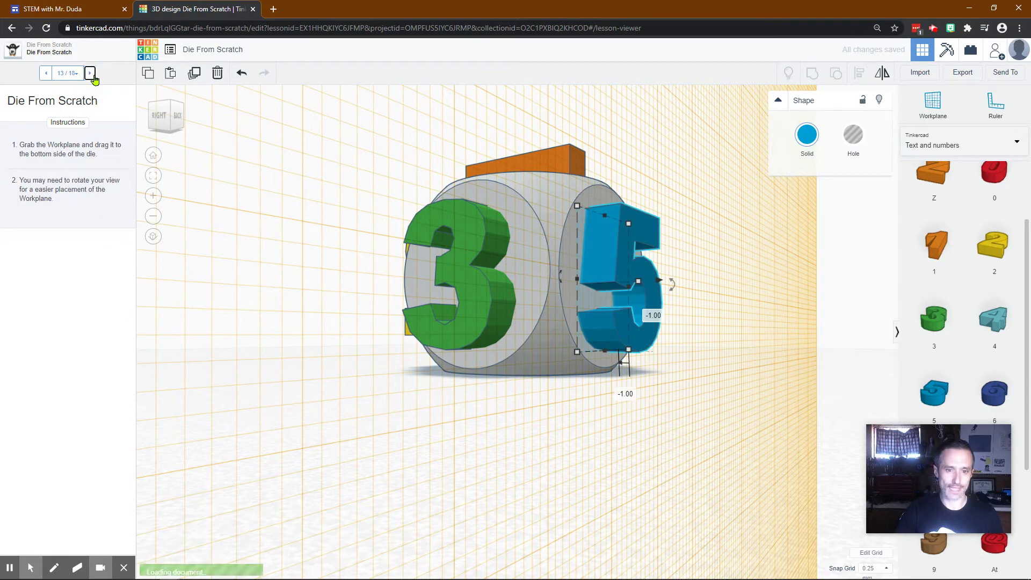
{"action": "right_click_drag", "start_coordinate": [695, 306], "coordinate": [838, 131]}
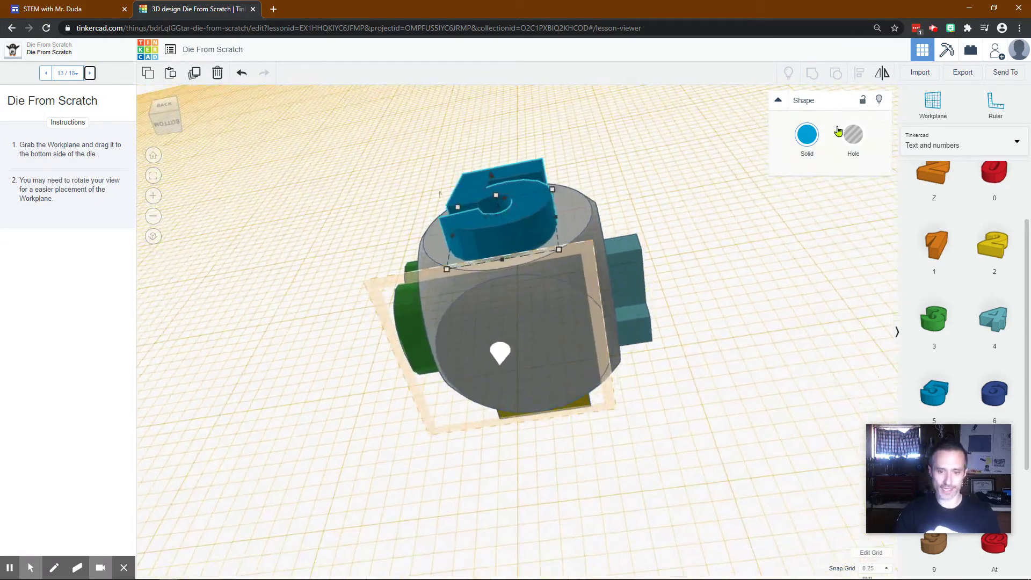
{"action": "left_click", "coordinate": [936, 106]}
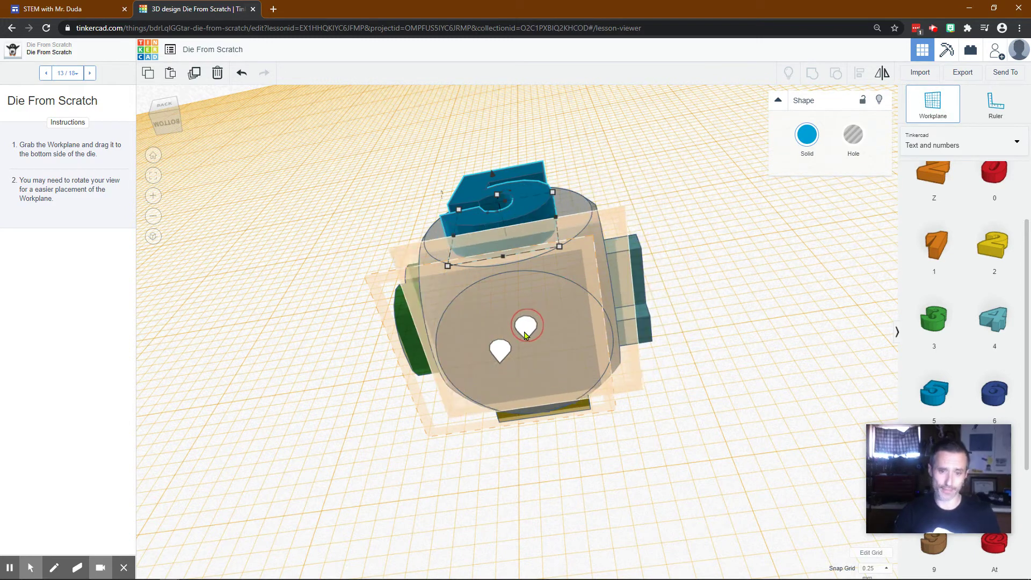
{"action": "left_click", "coordinate": [517, 350]}
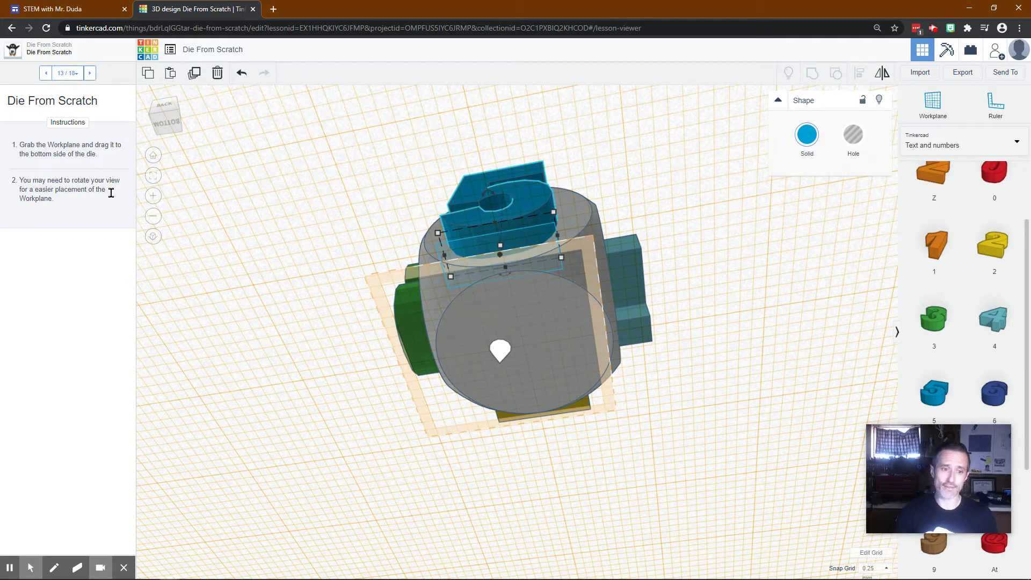
Step: Align the dark blue 6 with its bottom-face target, sink it 1 mm, and reach step 15
{"action": "left_click", "coordinate": [90, 73]}
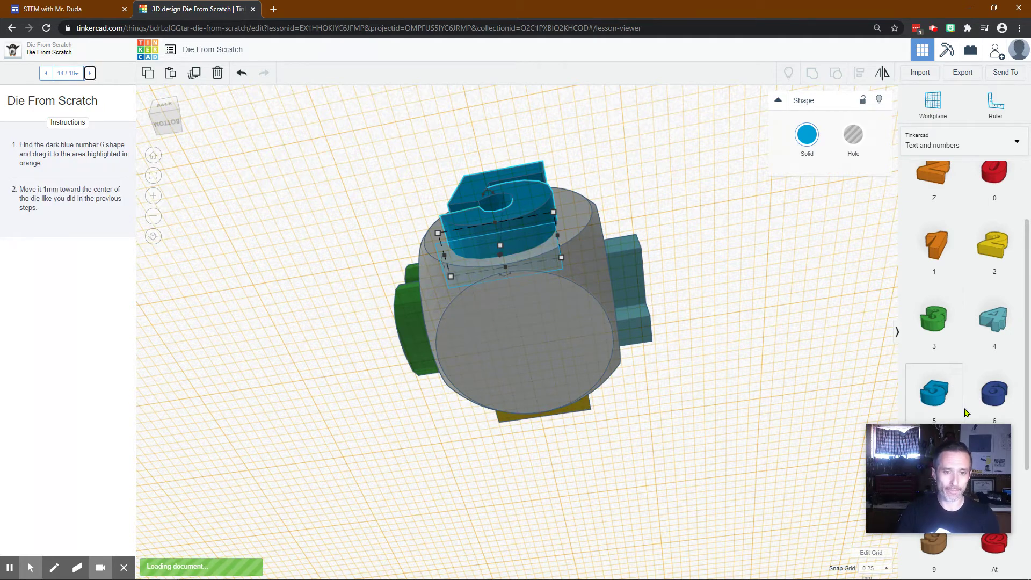
{"action": "left_click_drag", "start_coordinate": [997, 393], "coordinate": [525, 345]}
{"action": "right_click_drag", "start_coordinate": [661, 427], "coordinate": [662, 373]}
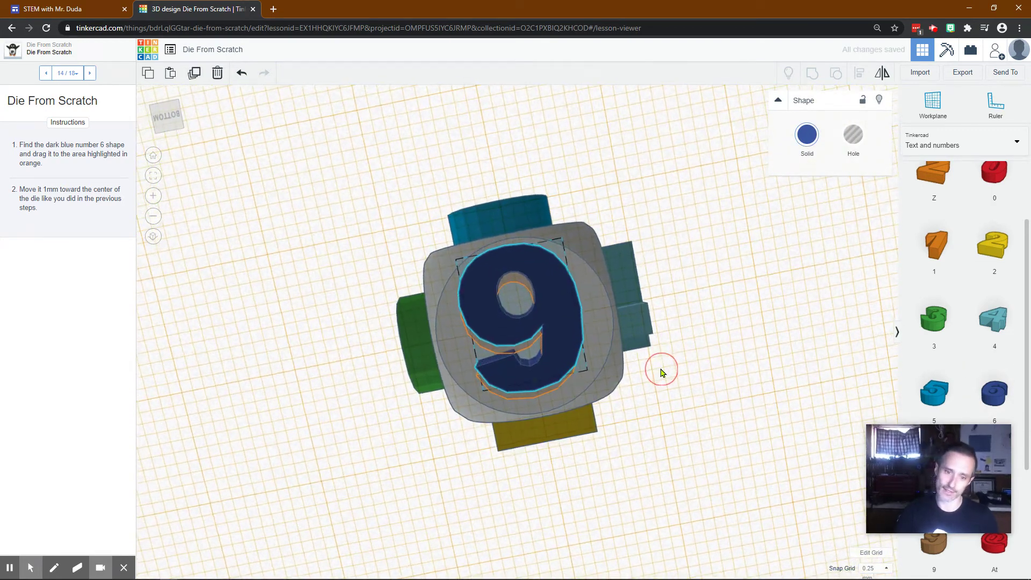
{"action": "key", "text": "Down"}
{"action": "key", "text": "Down"}
{"action": "key", "text": "Down"}
{"action": "key", "text": "Down"}
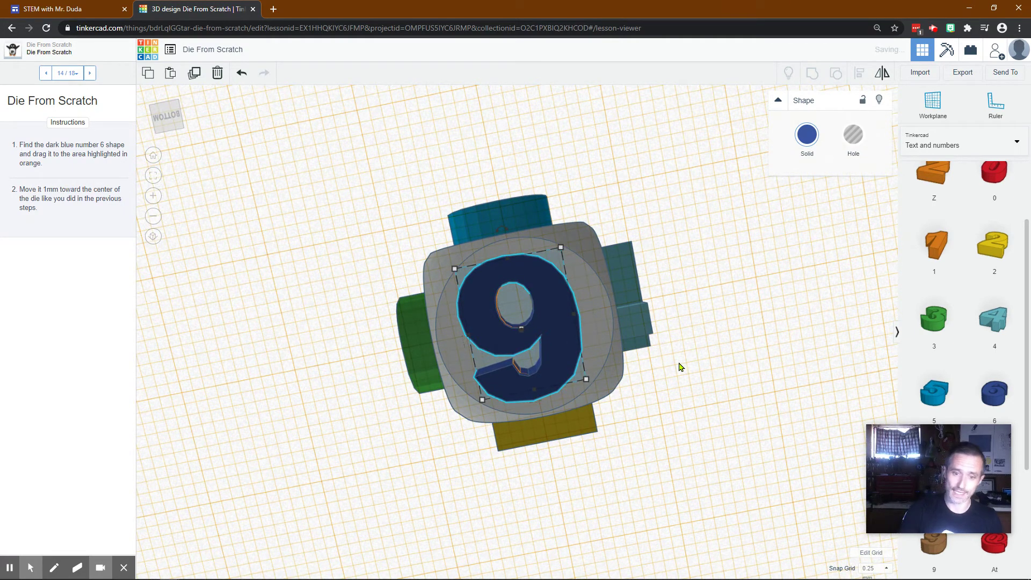
{"action": "right_click_drag", "start_coordinate": [679, 367], "coordinate": [630, 481]}
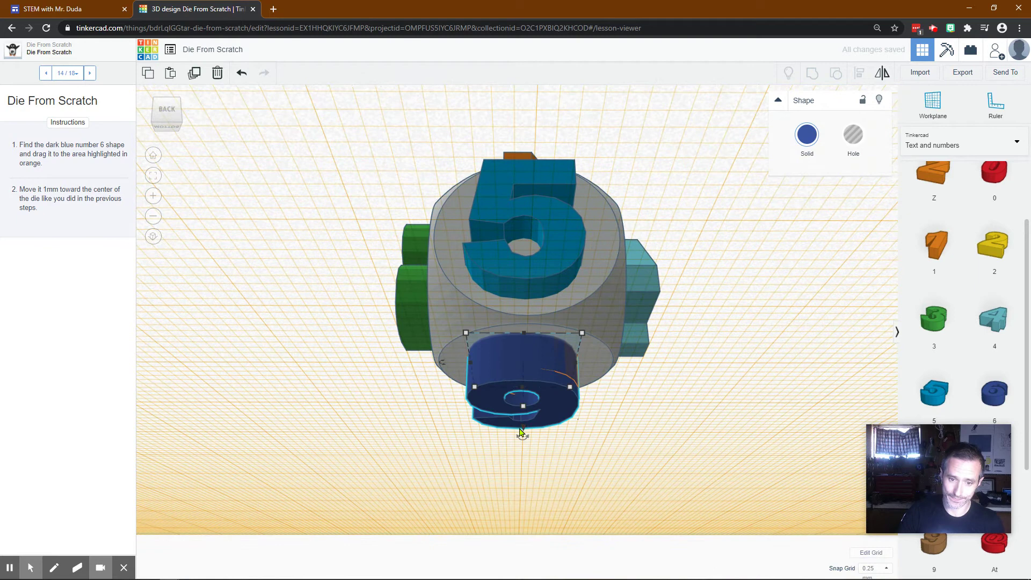
{"action": "left_click_drag", "start_coordinate": [523, 430], "coordinate": [522, 419]}
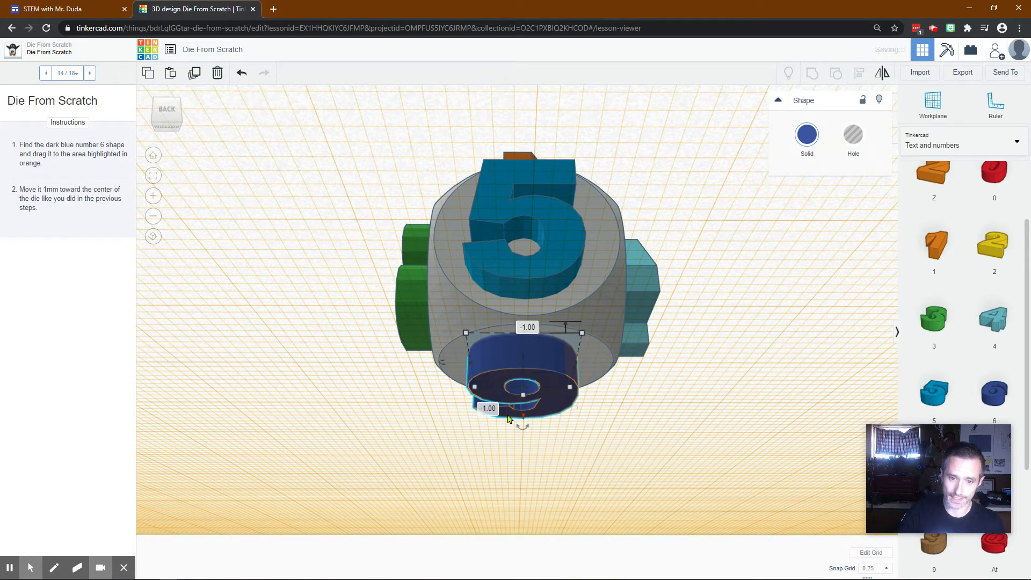
{"action": "left_click", "coordinate": [90, 74]}
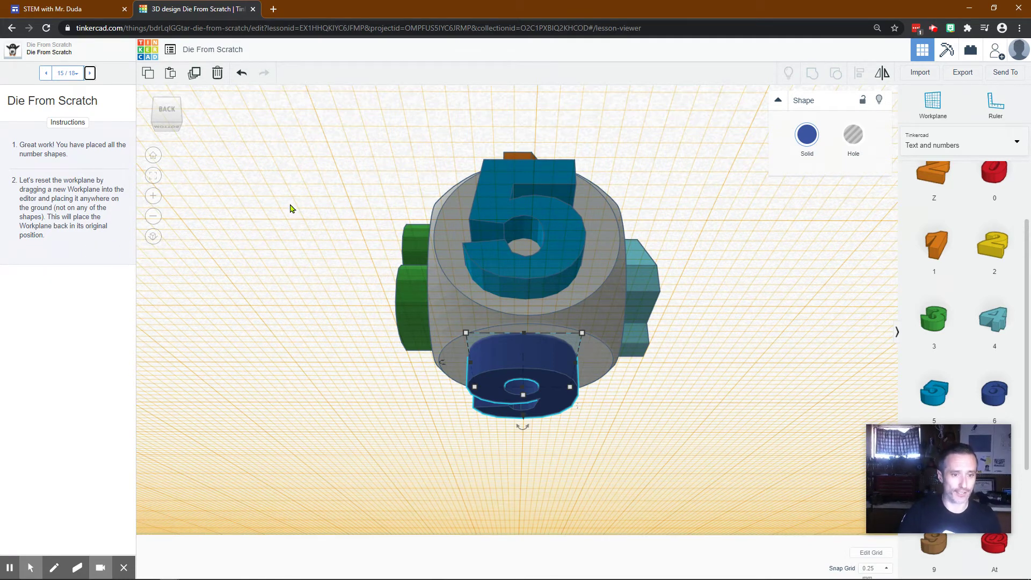
Step: Reset the workplane onto the empty ground grid beside the die
{"action": "right_click_drag", "start_coordinate": [295, 200], "coordinate": [306, 278]}
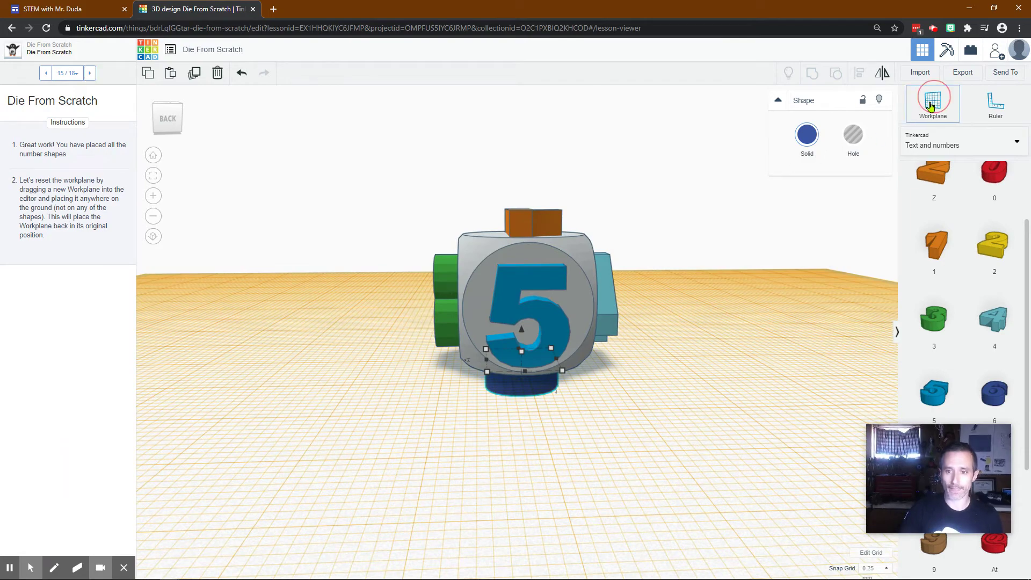
{"action": "left_click_drag", "start_coordinate": [931, 105], "coordinate": [785, 322]}
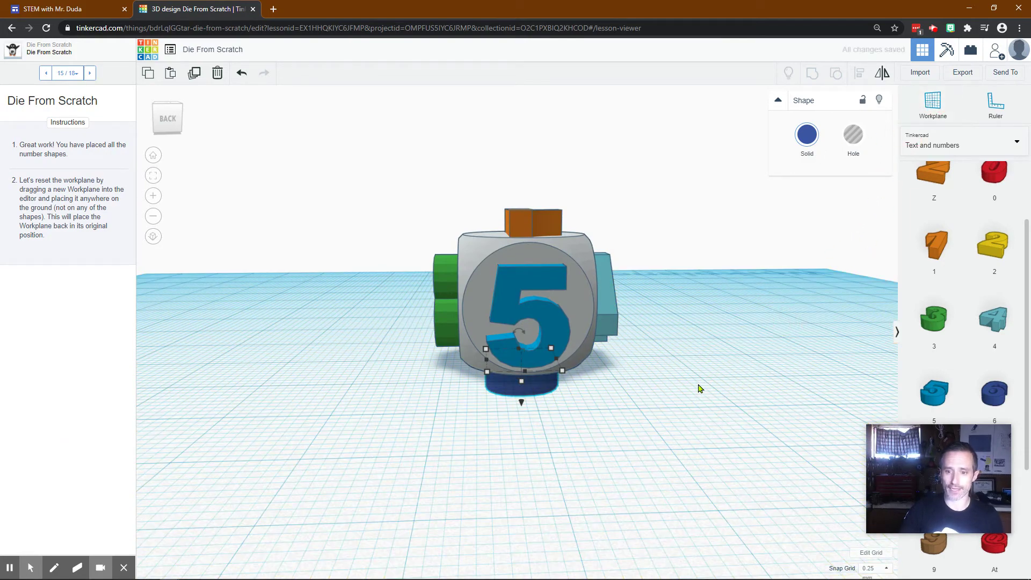
{"action": "right_click_drag", "start_coordinate": [622, 396], "coordinate": [645, 391]}
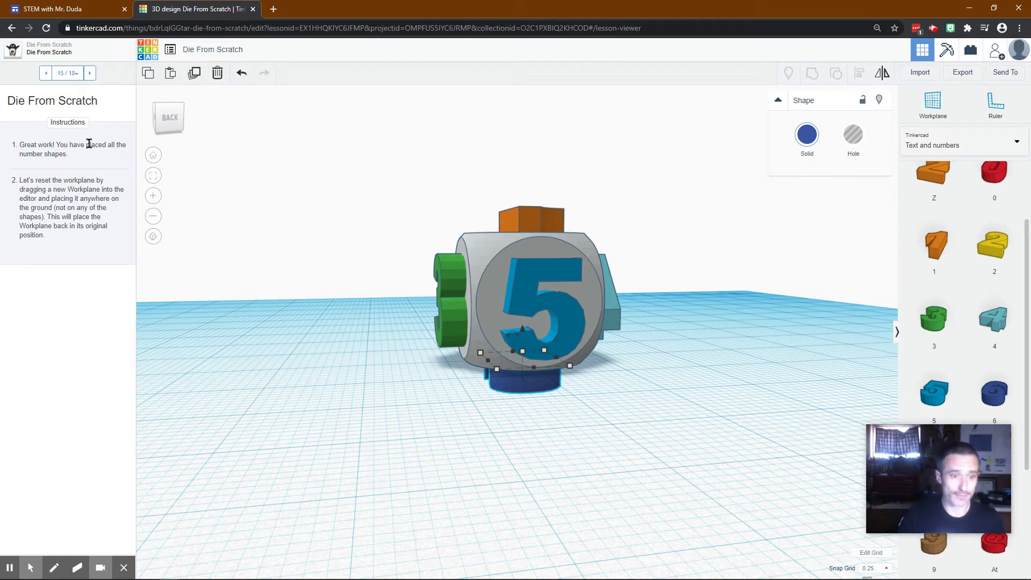
Step: Select all six numbers, 1 through 6, and set them to Hole in the Shape inspector
{"action": "left_click", "coordinate": [90, 74]}
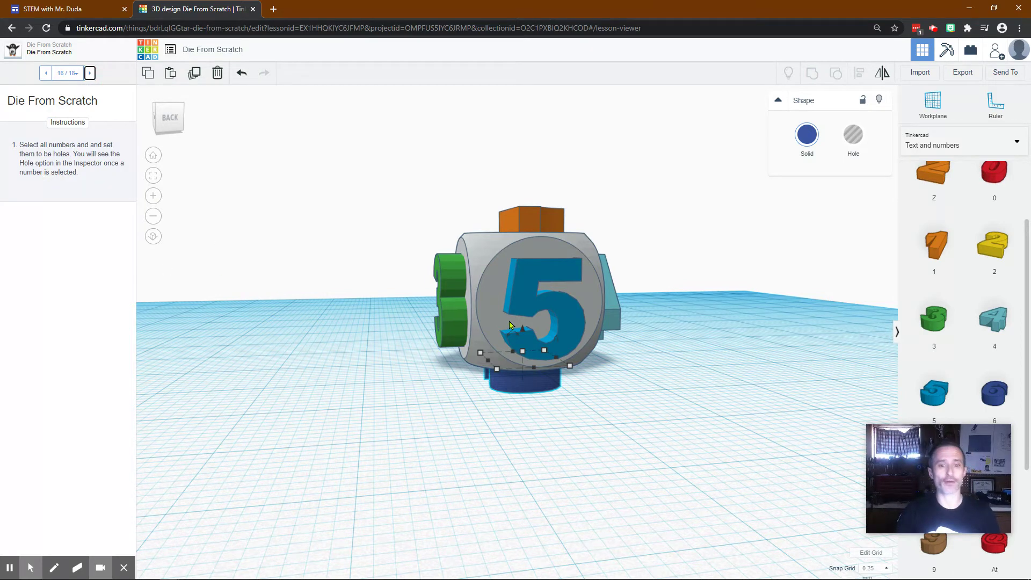
{"action": "left_click", "coordinate": [529, 299]}
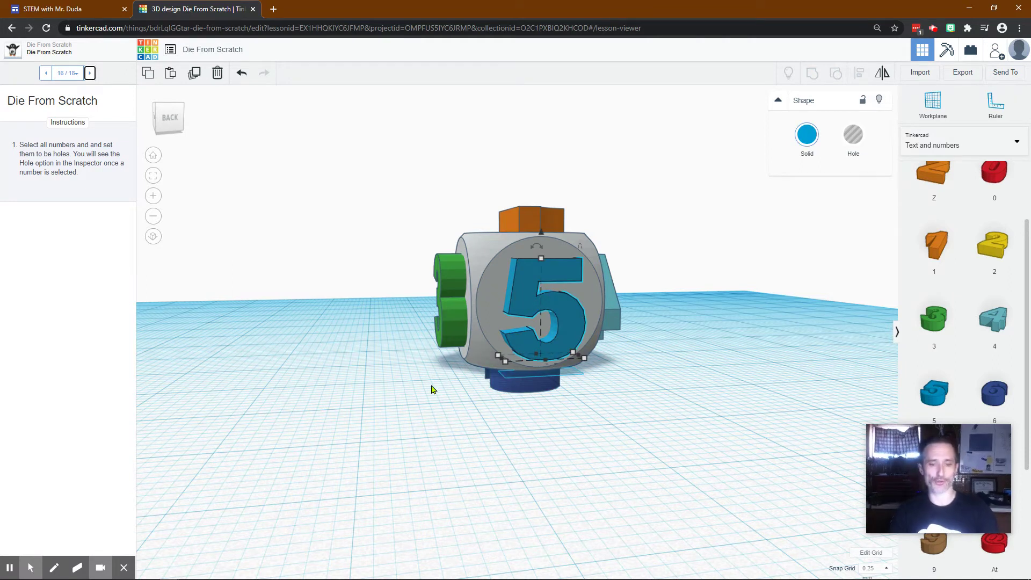
{"action": "left_click", "coordinate": [445, 329], "text": "shift"}
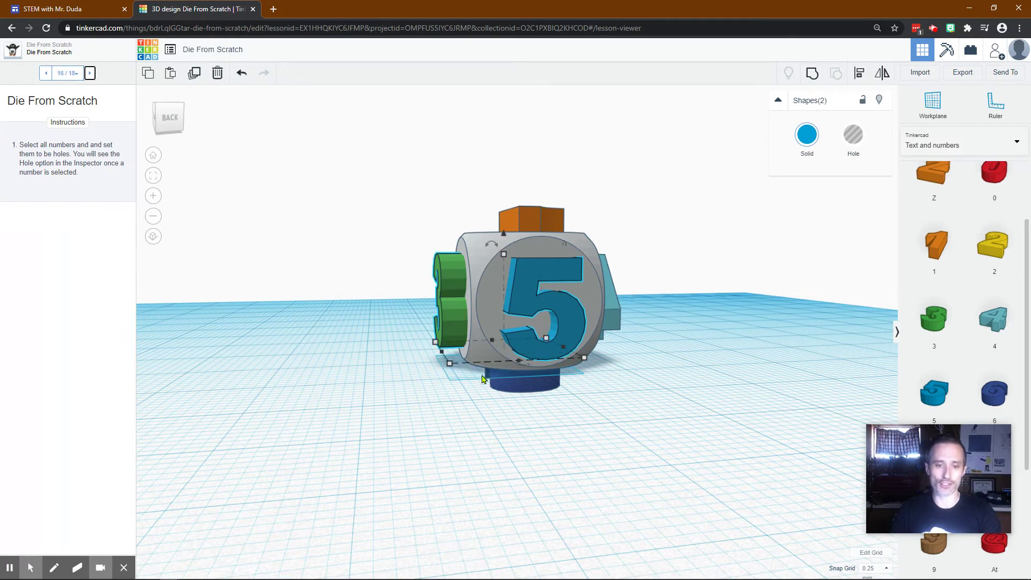
{"action": "left_click", "coordinate": [523, 387], "text": "shift"}
{"action": "left_click", "coordinate": [611, 322], "text": "shift"}
{"action": "left_click", "coordinate": [533, 220], "text": "shift"}
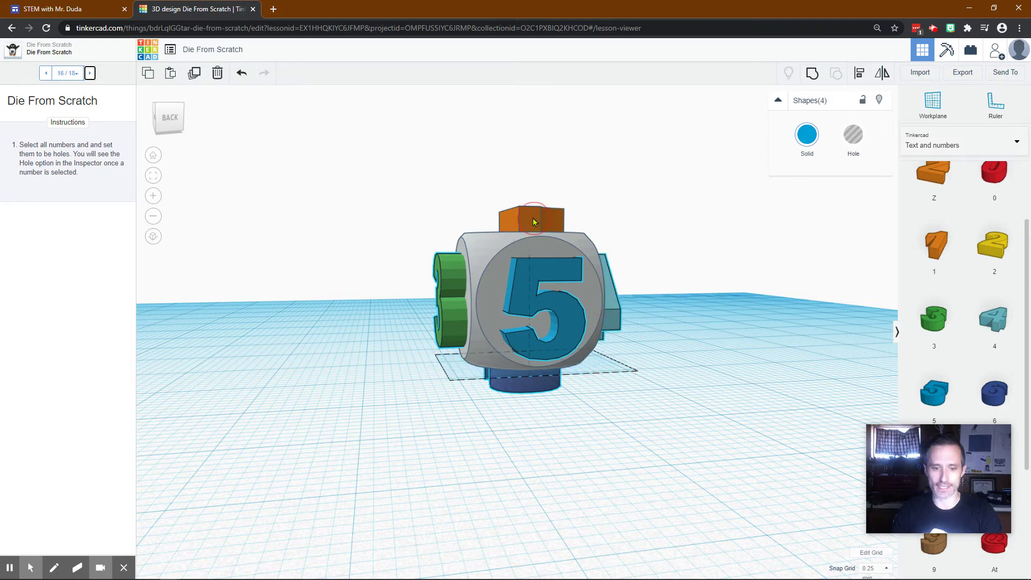
{"action": "right_click_drag", "start_coordinate": [357, 224], "coordinate": [594, 202]}
{"action": "left_click", "coordinate": [454, 276], "text": "shift"}
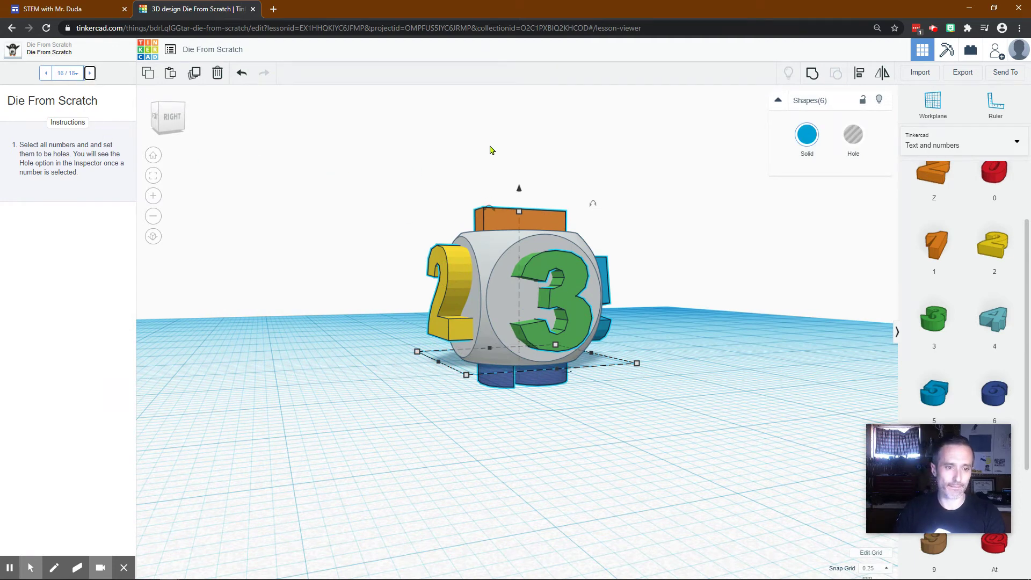
{"action": "left_click", "coordinate": [859, 139]}
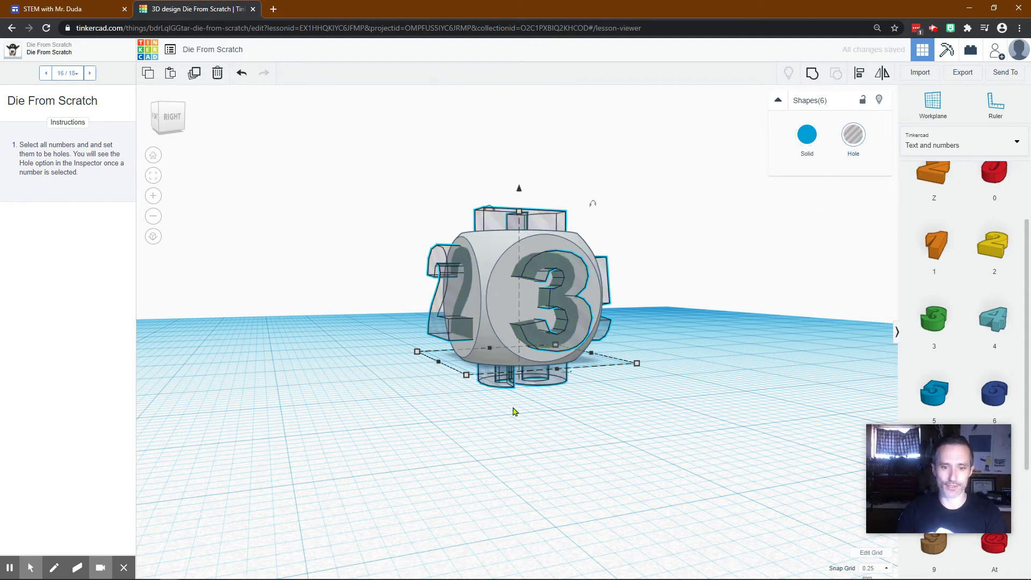
{"action": "right_click_drag", "start_coordinate": [388, 419], "coordinate": [390, 443]}
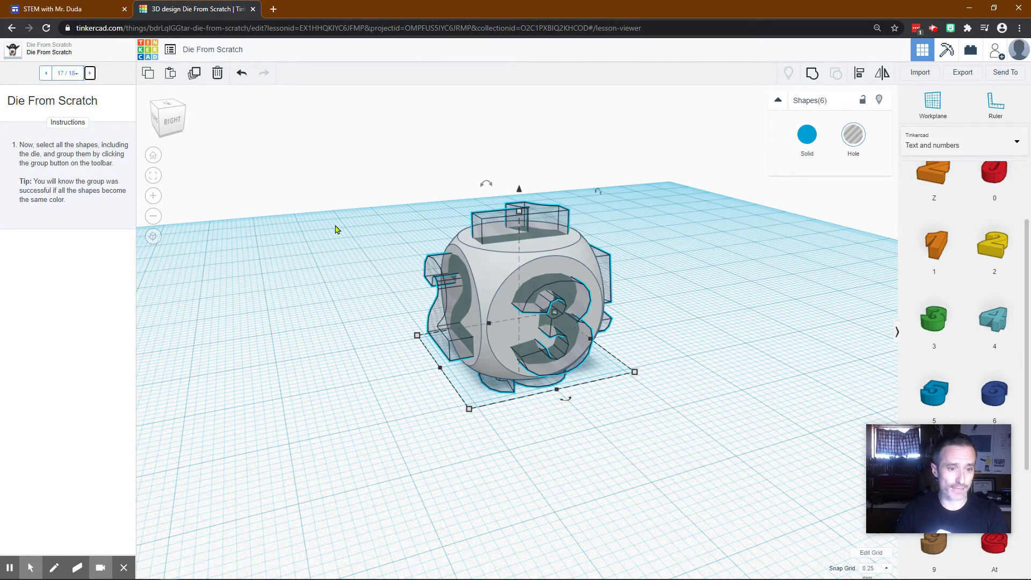
Step: Marquee-select the die and all six number holes and group them into one shape
{"action": "left_click", "coordinate": [356, 182]}
{"action": "left_click_drag", "start_coordinate": [313, 135], "coordinate": [698, 537]}
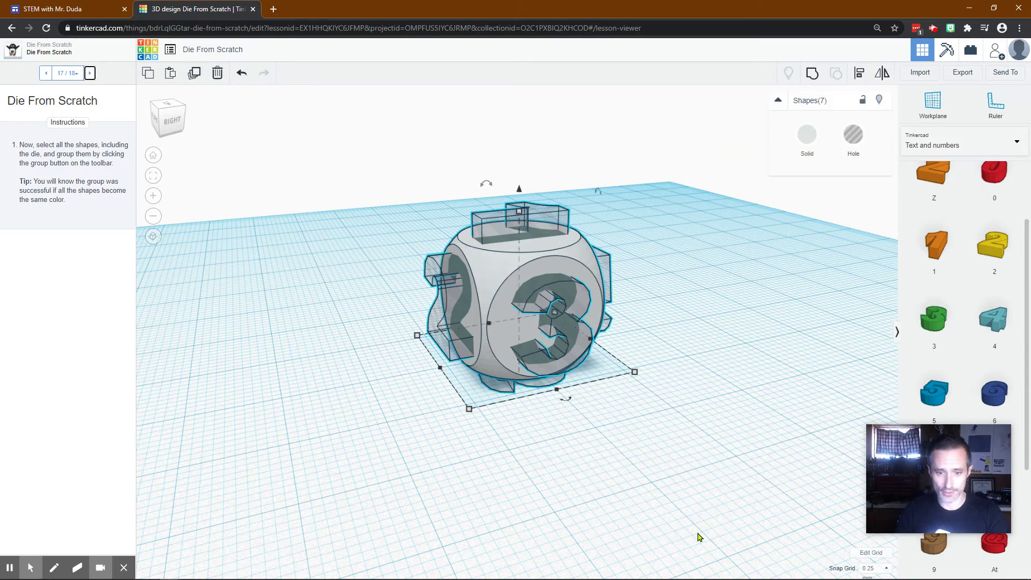
{"action": "left_click", "coordinate": [812, 73]}
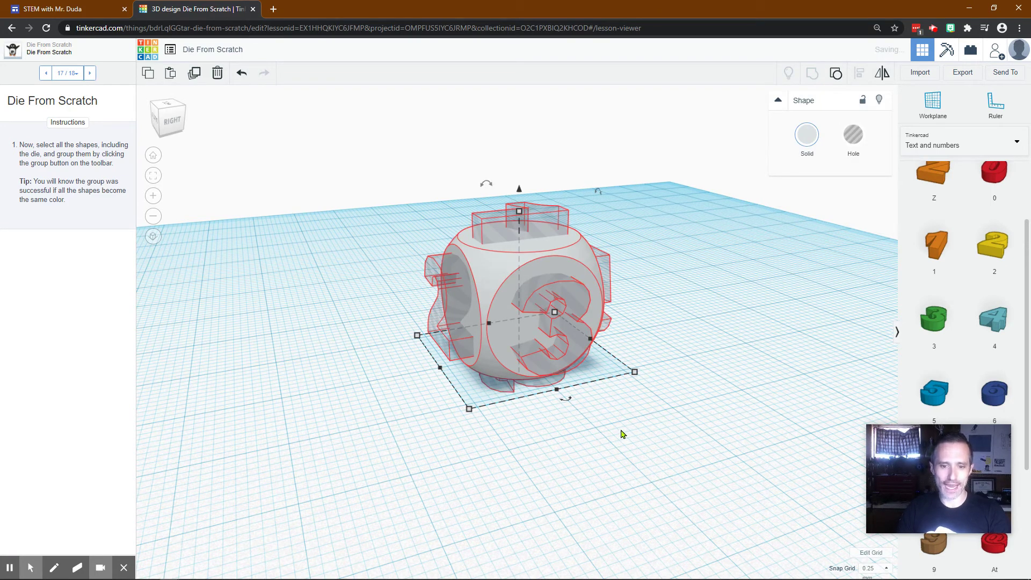
{"action": "left_click", "coordinate": [755, 333]}
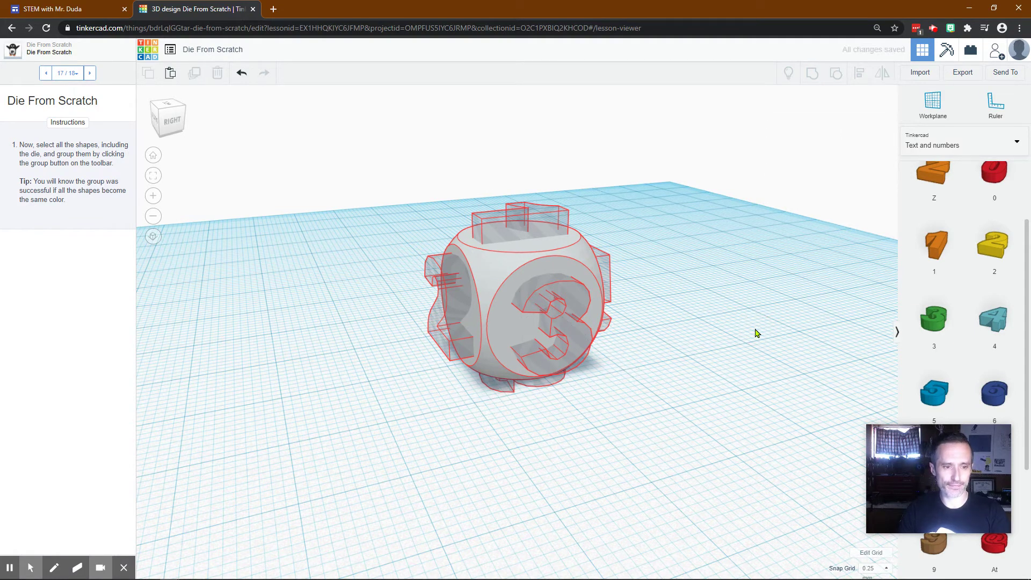
{"action": "left_click", "coordinate": [498, 346]}
{"action": "left_click", "coordinate": [302, 361]}
Step: Advance the lesson to its final step and orbit around the finished die
{"action": "left_click", "coordinate": [89, 72]}
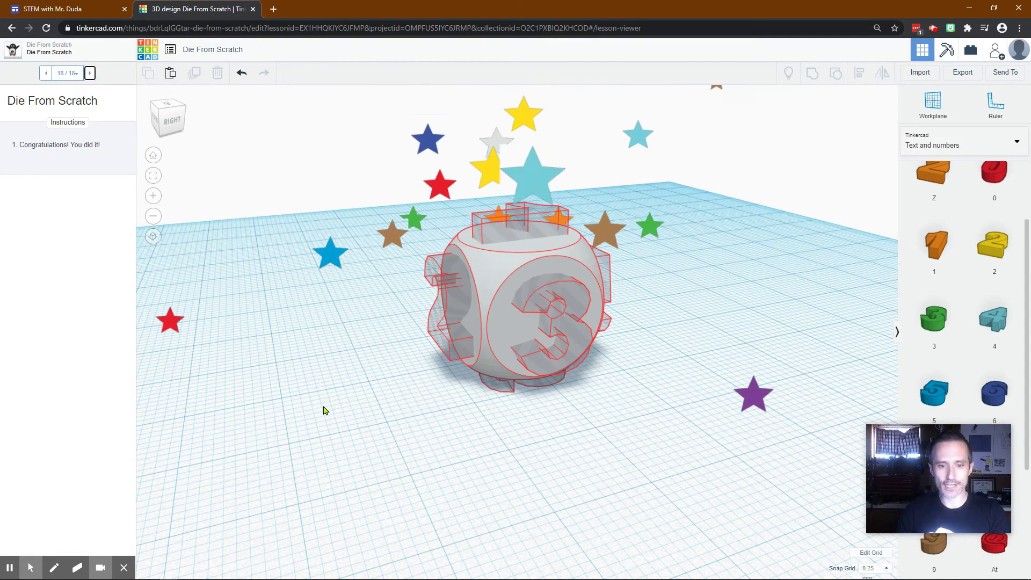
{"action": "right_click_drag", "start_coordinate": [315, 373], "coordinate": [398, 411]}
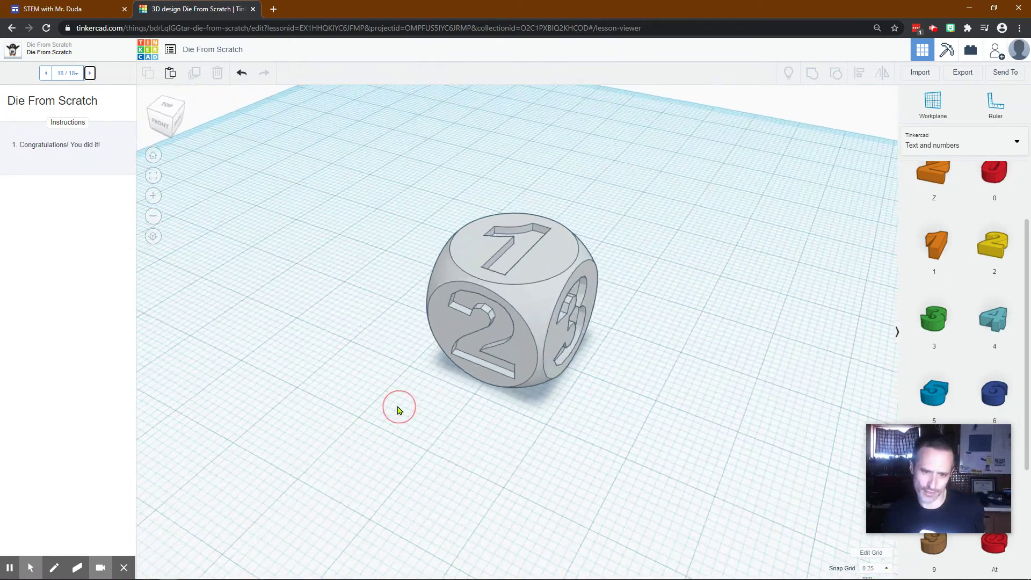
{"action": "left_click", "coordinate": [519, 329]}
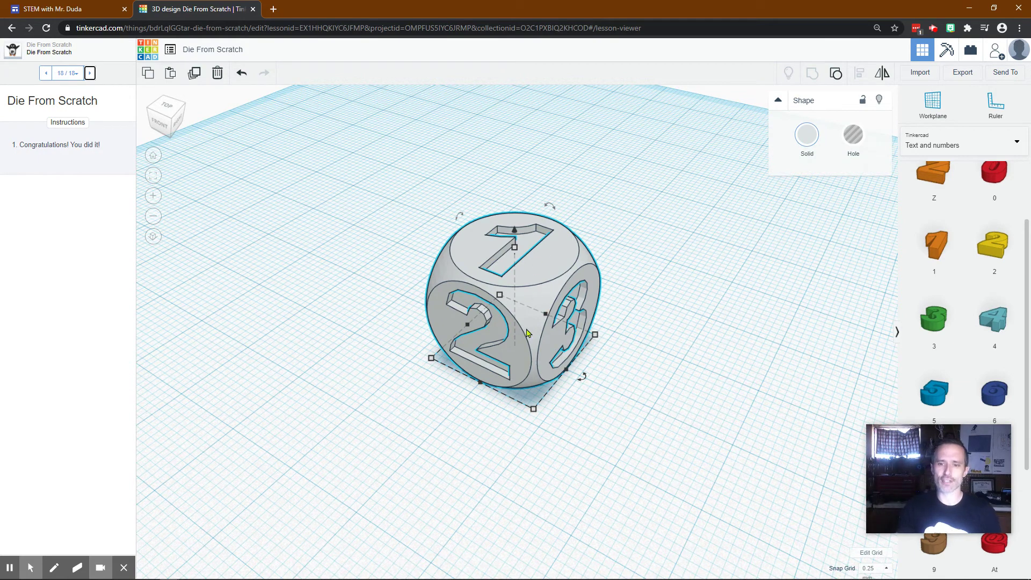
Step: Colour the grouped die red from the Solid colour presets and view it from the left front
{"action": "left_click", "coordinate": [816, 138]}
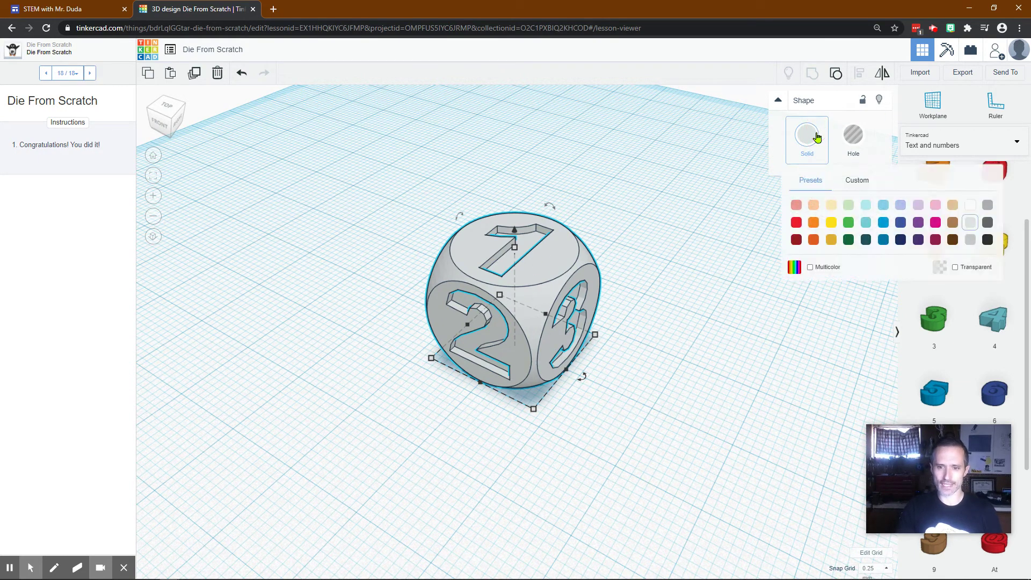
{"action": "left_click", "coordinate": [797, 222]}
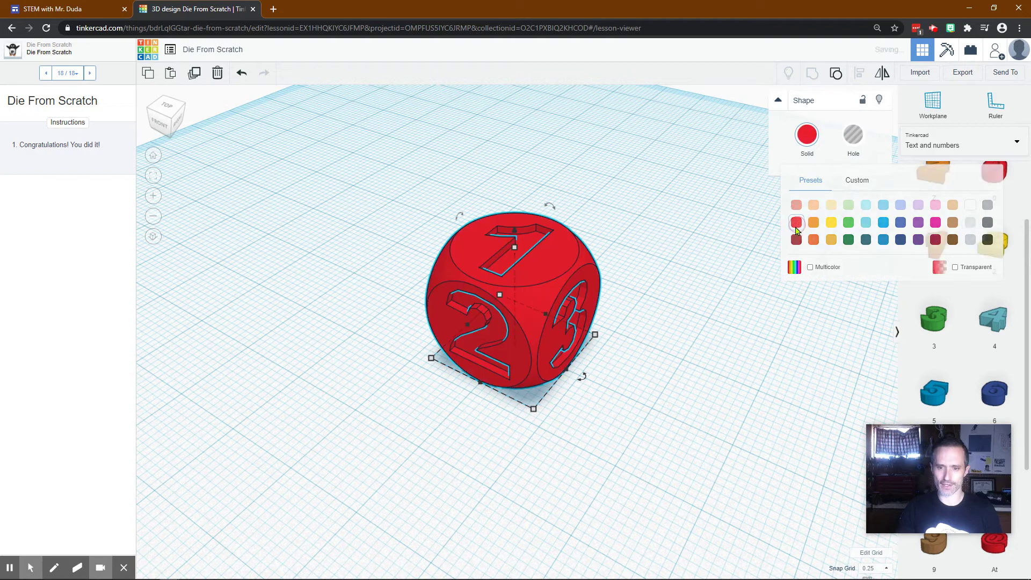
{"action": "left_click", "coordinate": [426, 460]}
{"action": "right_click_drag", "start_coordinate": [435, 346], "coordinate": [626, 338]}
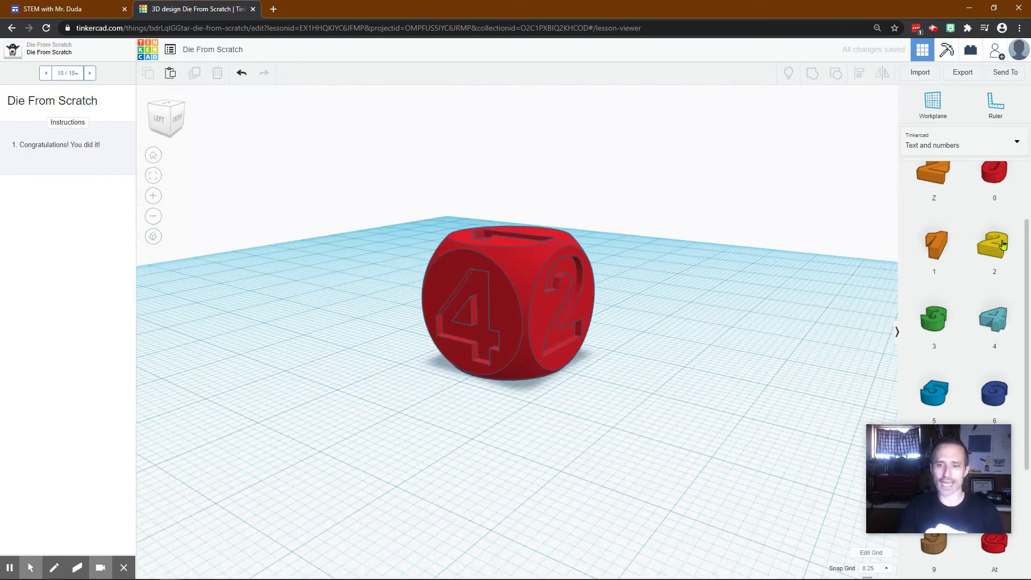
{"action": "scroll", "coordinate": [988, 252], "scroll_direction": "up", "scroll_amount": 1}
{"action": "scroll", "coordinate": [967, 300], "scroll_direction": "down", "scroll_amount": 3}
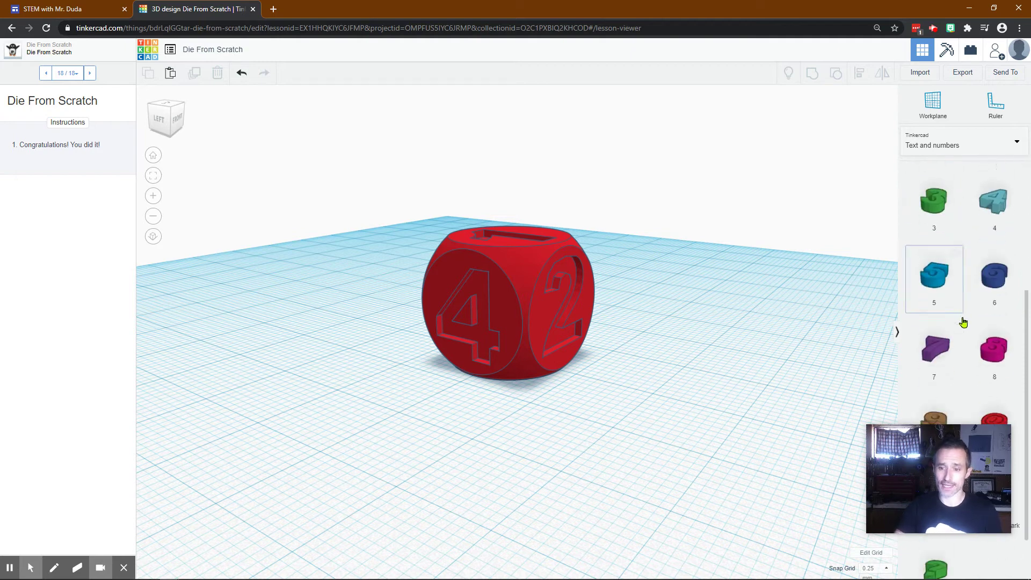
{"action": "scroll", "coordinate": [965, 338], "scroll_direction": "down", "scroll_amount": 1}
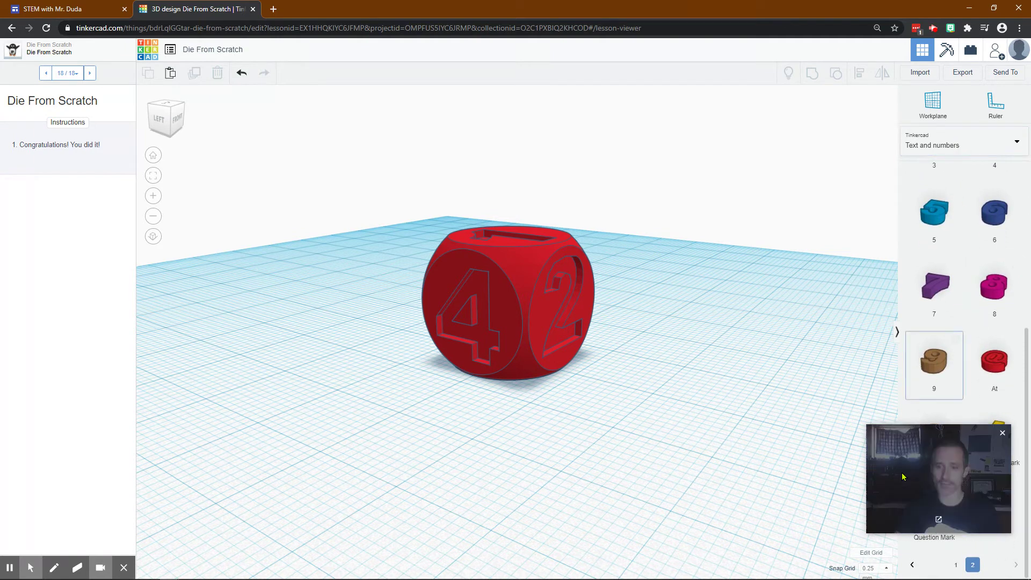
{"action": "left_click", "coordinate": [956, 567]}
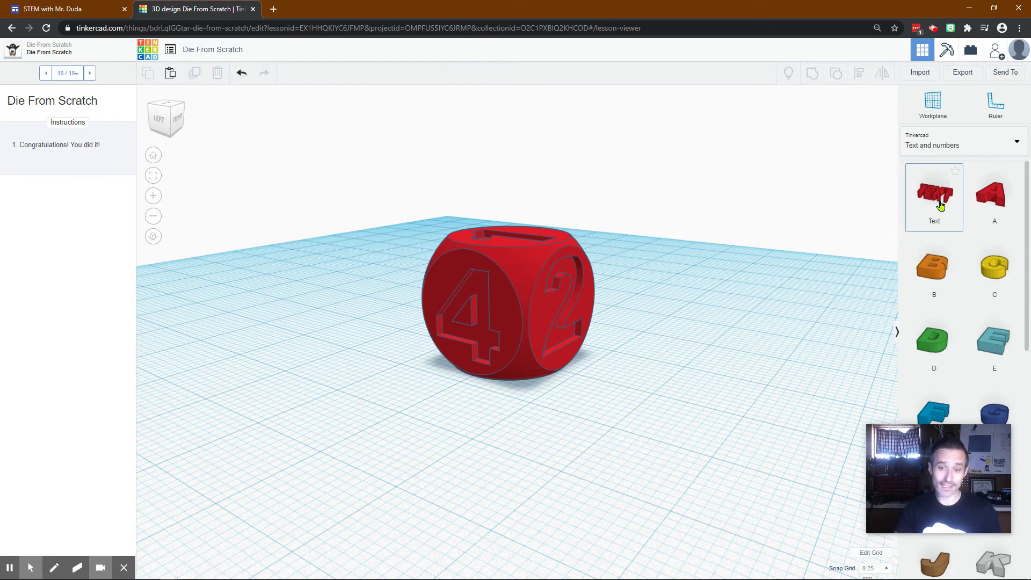
{"action": "left_click_drag", "start_coordinate": [941, 201], "coordinate": [720, 370]}
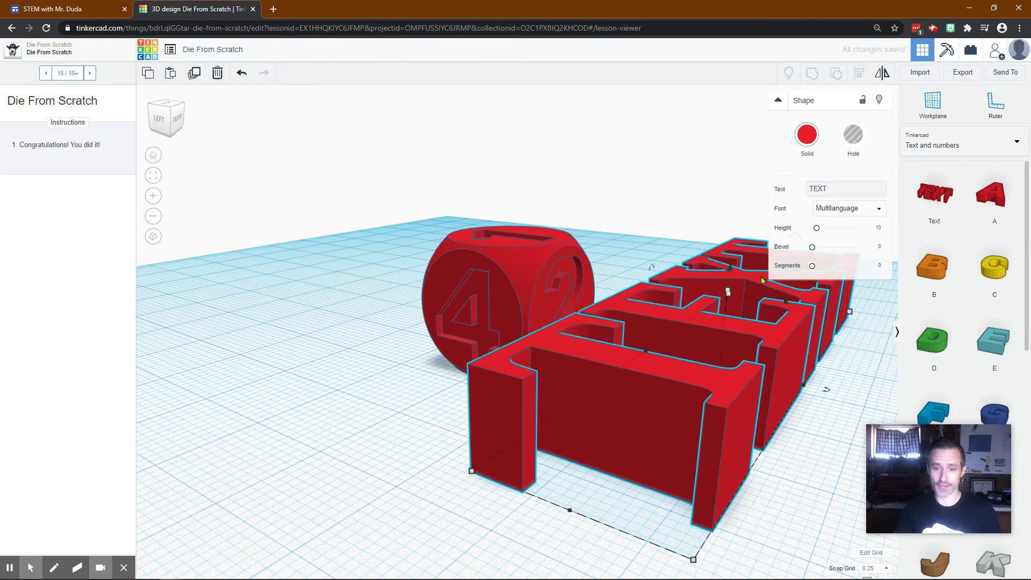
{"action": "left_click", "coordinate": [840, 189]}
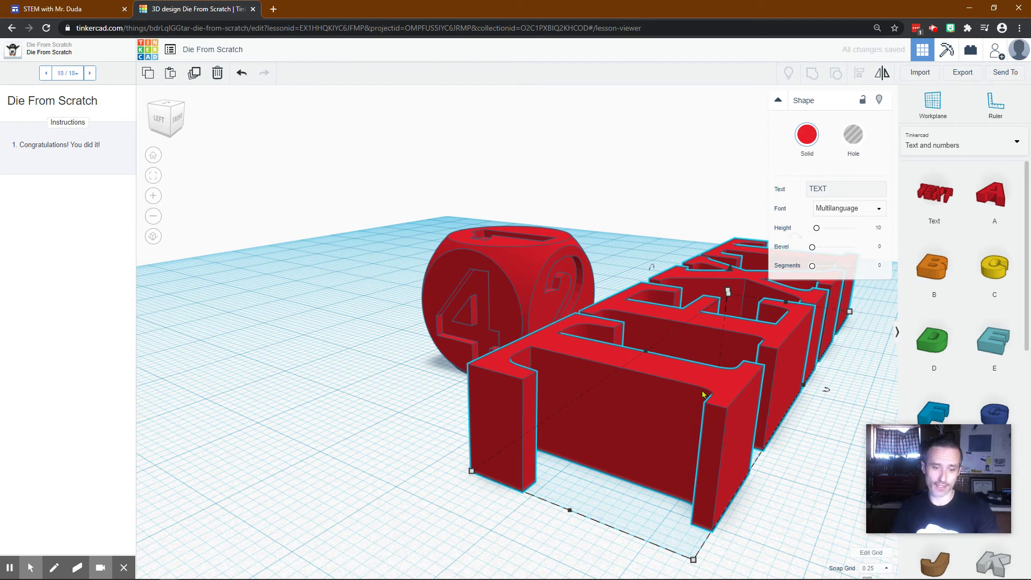
{"action": "left_click", "coordinate": [847, 188]}
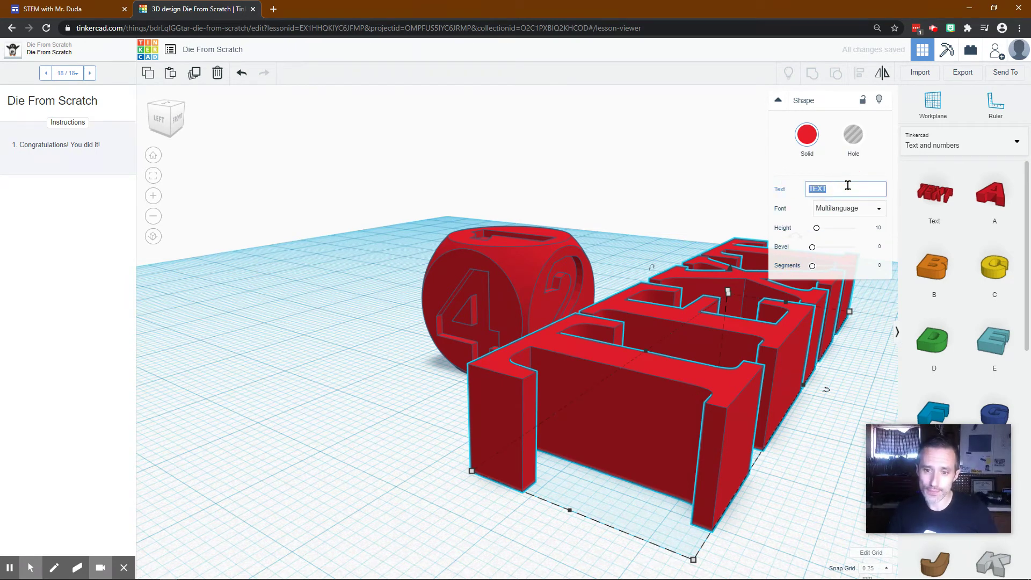
{"action": "type", "text": "1"}
{"action": "right_click_drag", "start_coordinate": [732, 410], "coordinate": [665, 441]}
{"action": "left_click_drag", "start_coordinate": [666, 441], "coordinate": [697, 279]}
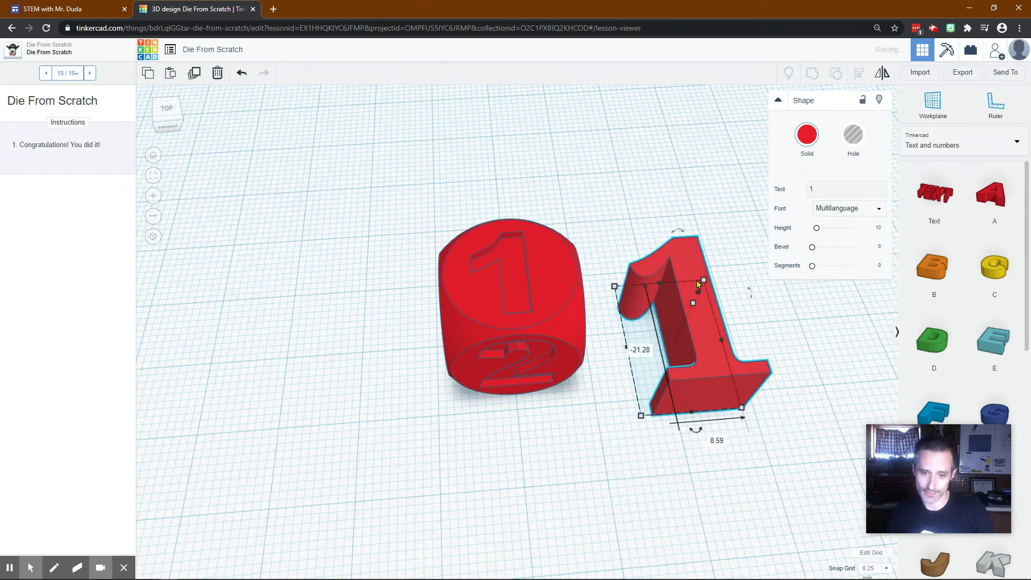
{"action": "left_click", "coordinate": [843, 209]}
{"action": "left_click", "coordinate": [837, 240]}
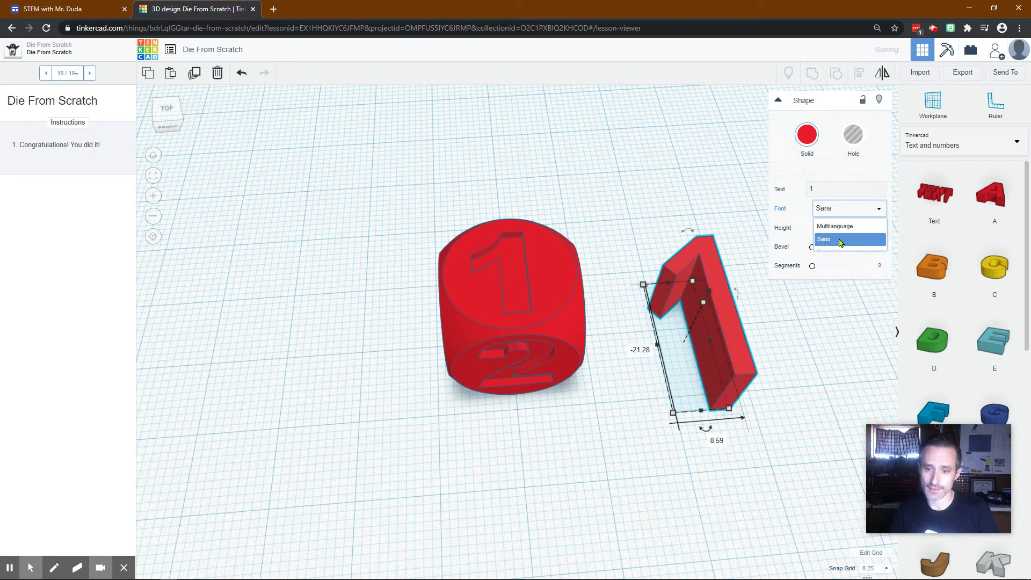
{"action": "left_click", "coordinate": [846, 213]}
{"action": "left_click", "coordinate": [858, 251]}
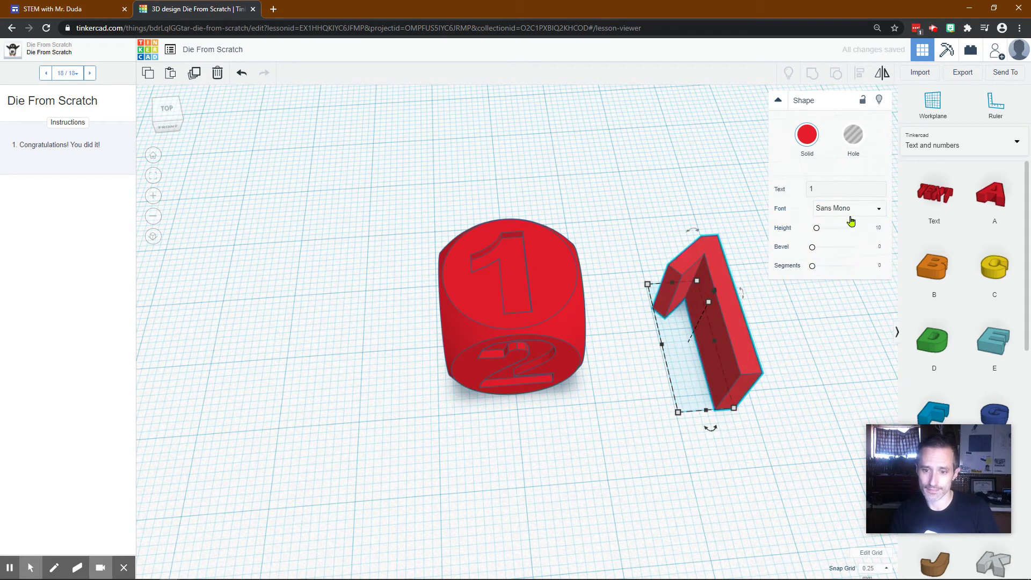
{"action": "left_click", "coordinate": [853, 215]}
{"action": "left_click", "coordinate": [855, 267]}
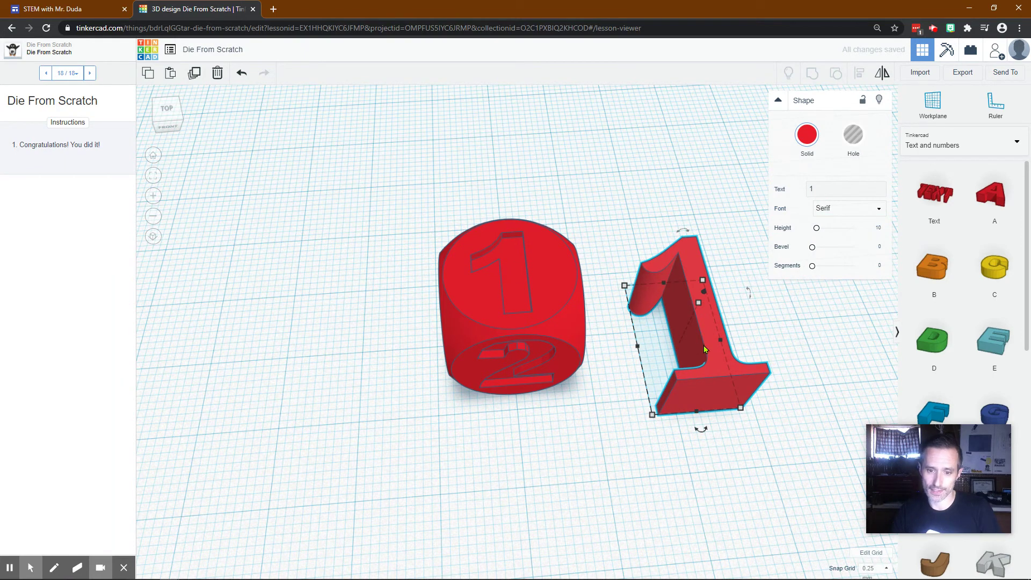
{"action": "right_click_drag", "start_coordinate": [764, 349], "coordinate": [746, 397]}
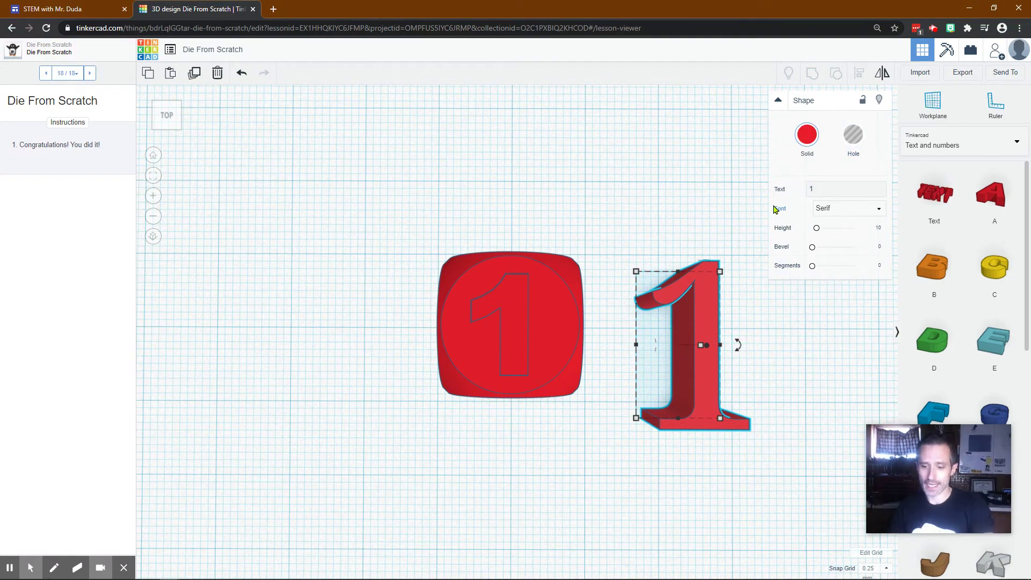
{"action": "key", "text": "Delete"}
{"action": "right_click_drag", "start_coordinate": [666, 285], "coordinate": [804, 186]}
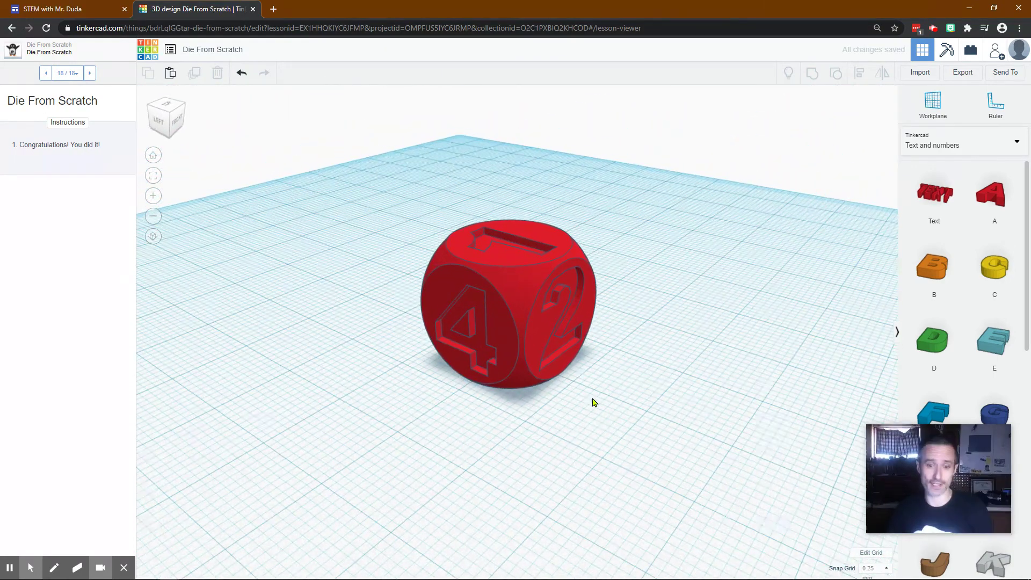
Step: Ungroup the die, then regroup all seven parts into one die
{"action": "left_click", "coordinate": [525, 304]}
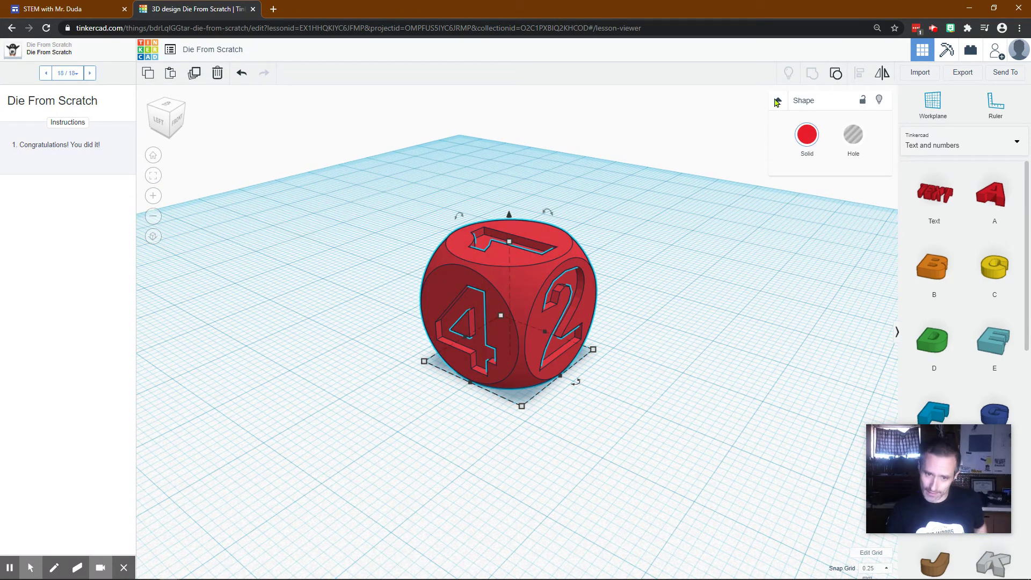
{"action": "left_click", "coordinate": [836, 75]}
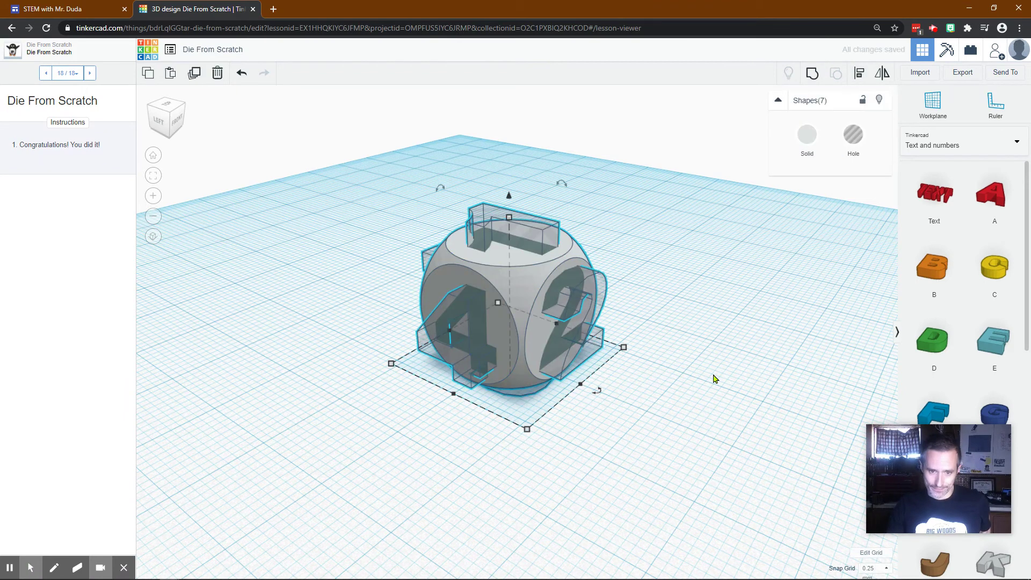
{"action": "left_click_drag", "start_coordinate": [249, 170], "coordinate": [736, 459]}
{"action": "left_click", "coordinate": [811, 75]}
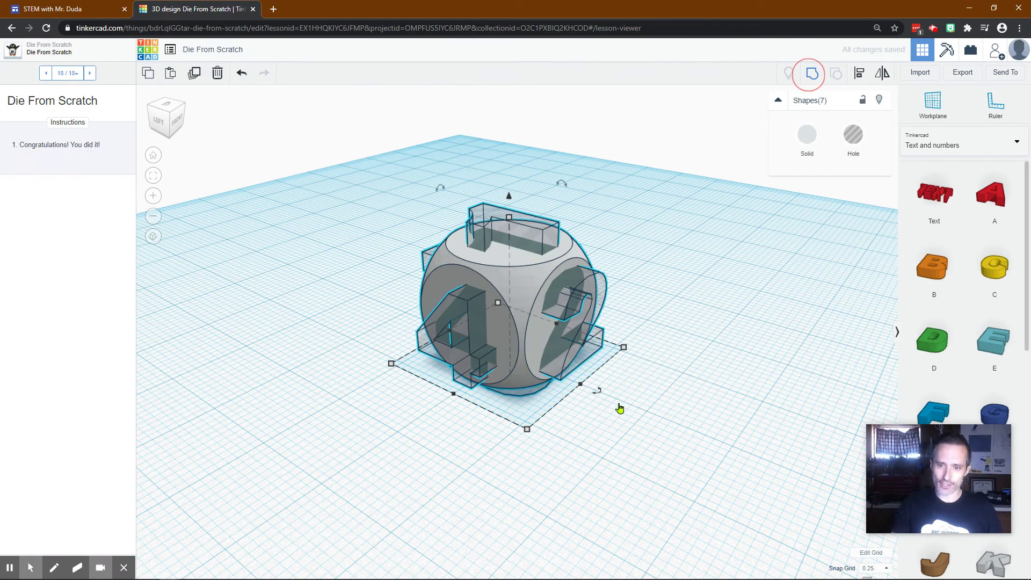
{"action": "left_click", "coordinate": [624, 446]}
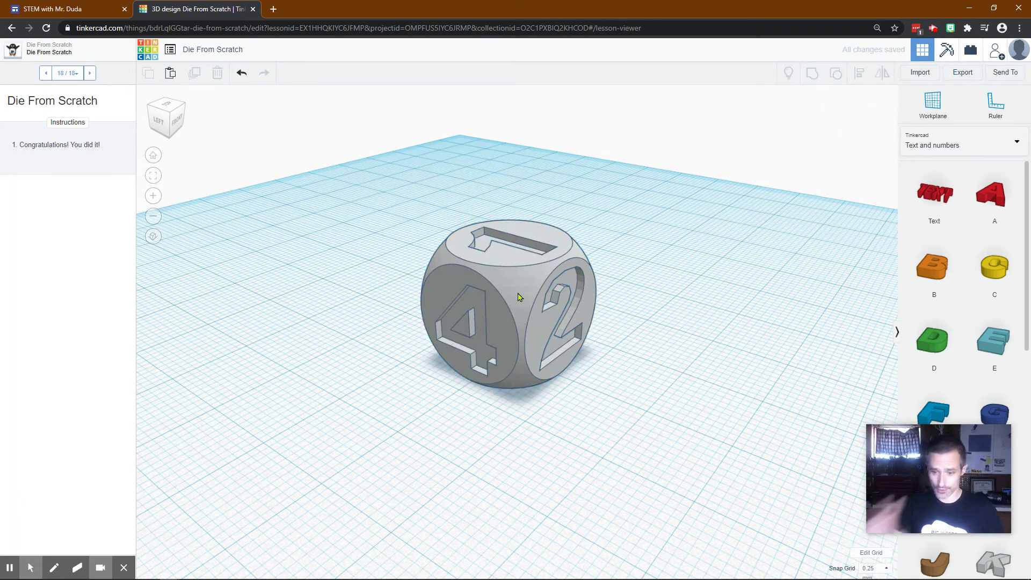
Step: Select all six number holes (top, 2, 4, 5, 3 and bottom) inside the die
{"action": "left_click", "coordinate": [519, 297]}
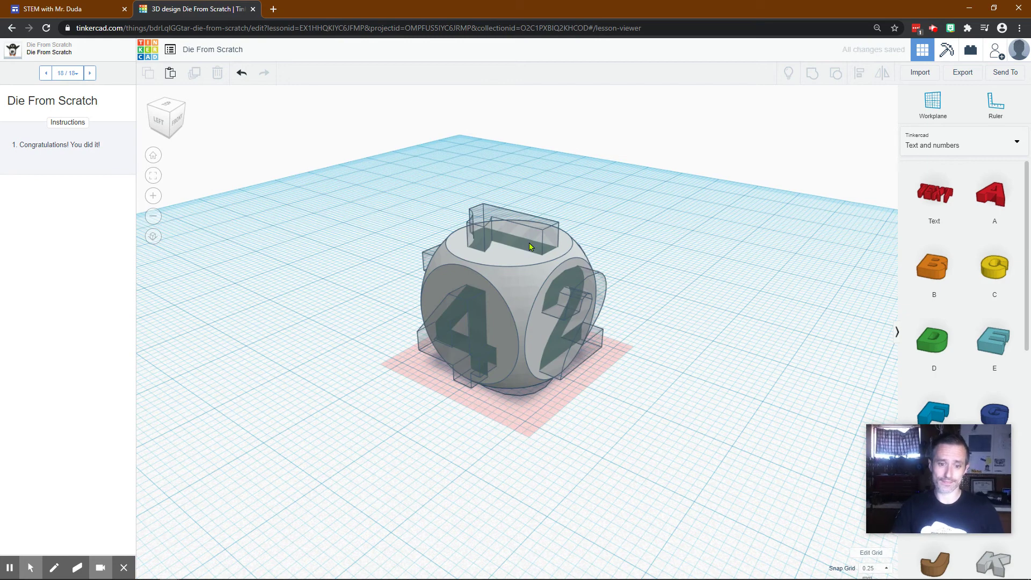
{"action": "left_click", "coordinate": [514, 232]}
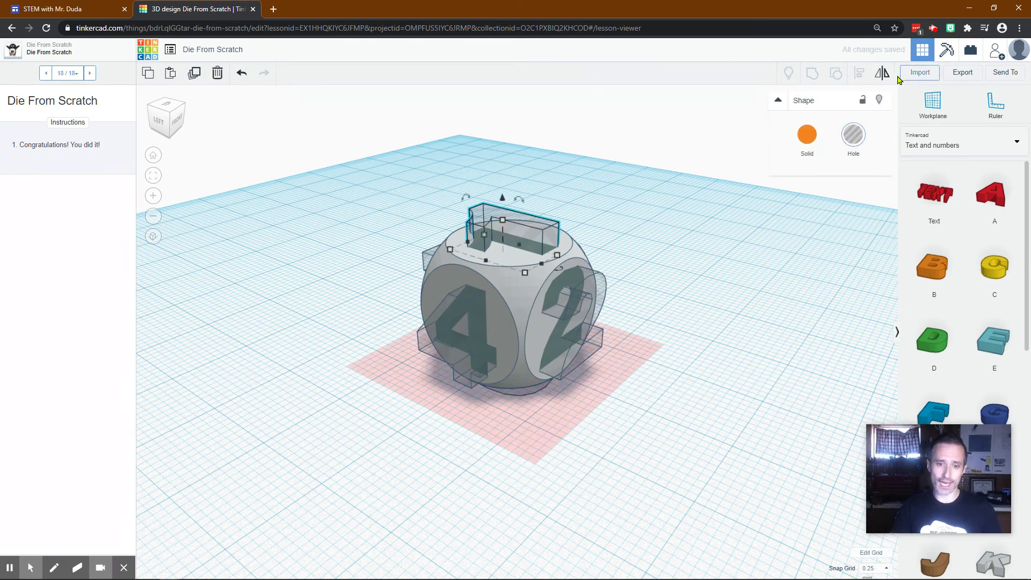
{"action": "left_click", "coordinate": [590, 301], "text": "shift"}
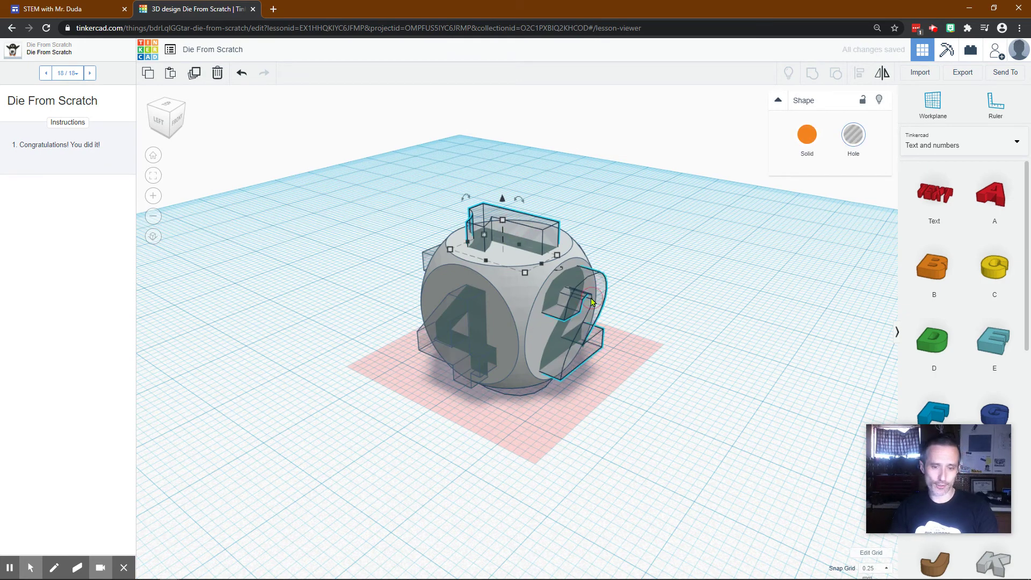
{"action": "left_click", "coordinate": [464, 319], "text": "shift"}
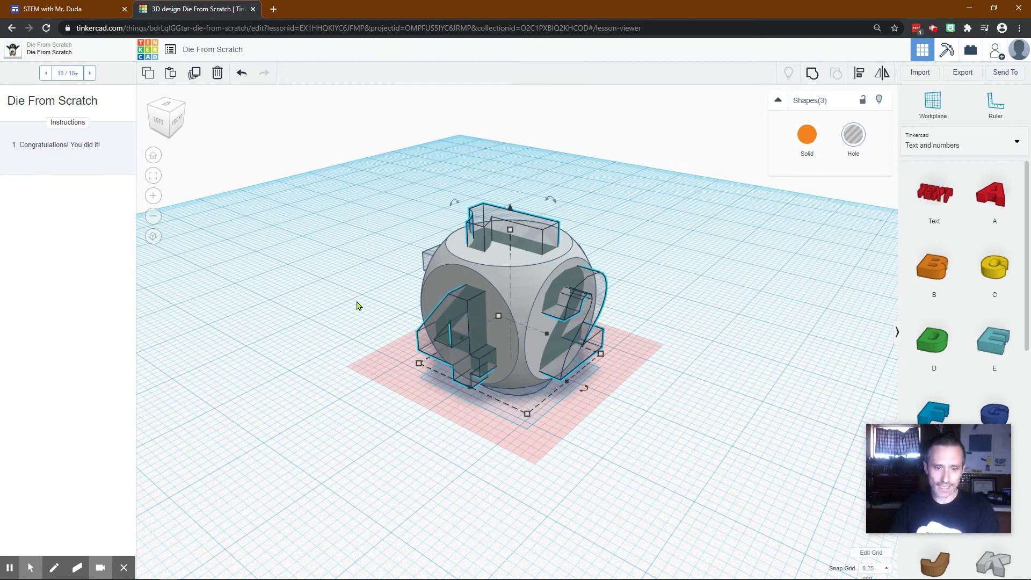
{"action": "right_click_drag", "start_coordinate": [356, 304], "coordinate": [513, 285]}
{"action": "left_click", "coordinate": [476, 290], "text": "shift"}
{"action": "left_click", "coordinate": [513, 286], "text": "shift"}
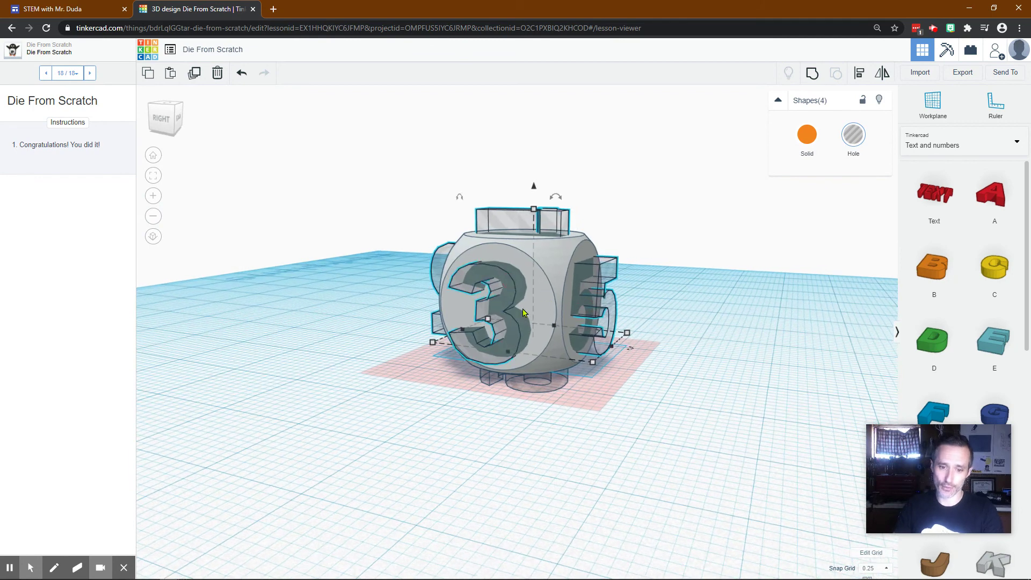
{"action": "left_click", "coordinate": [539, 385], "text": "shift"}
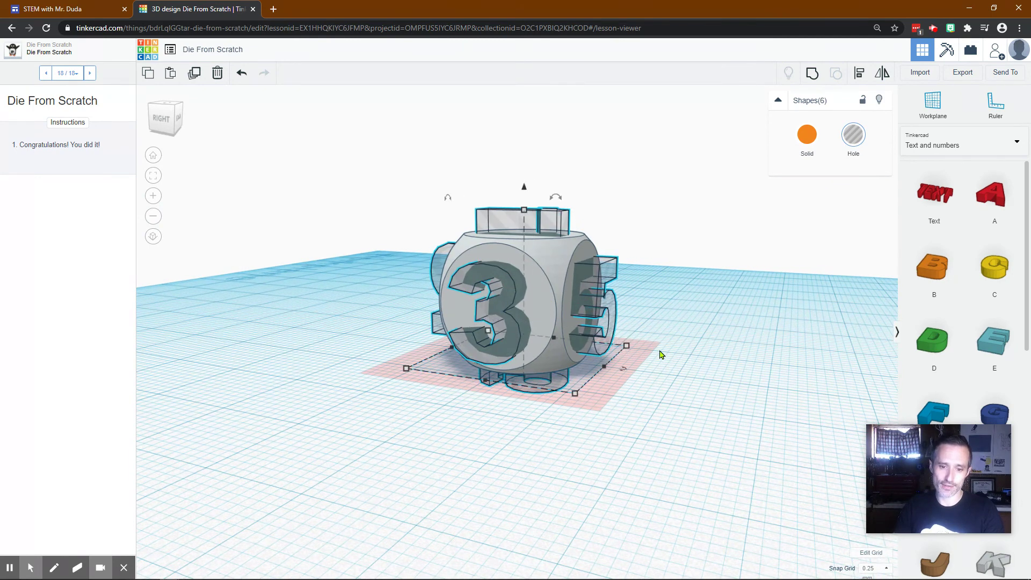
{"action": "right_click_drag", "start_coordinate": [669, 348], "coordinate": [764, 284]}
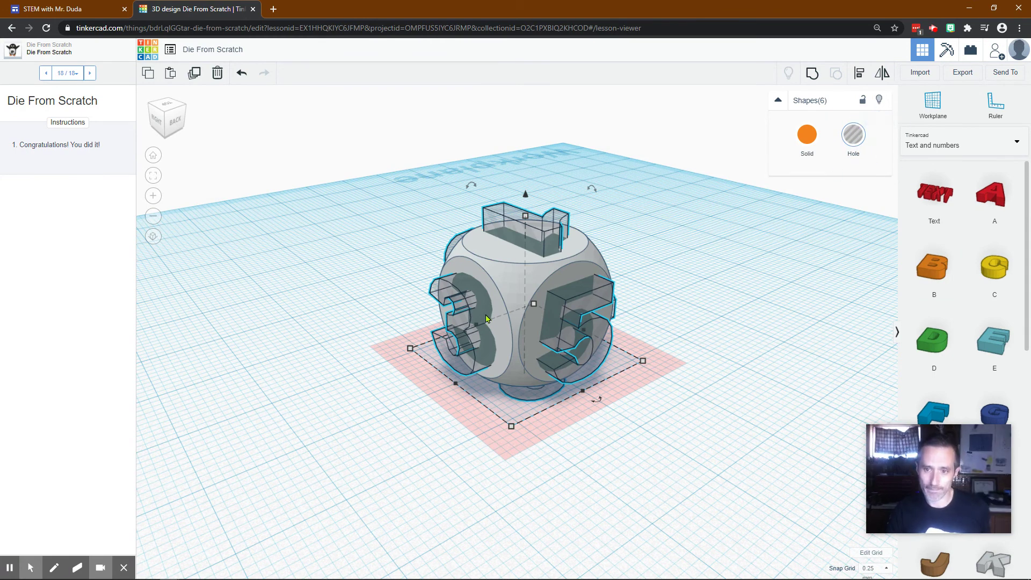
Step: Make the selected number holes solid green, then turn them back into holes
{"action": "left_click", "coordinate": [807, 136]}
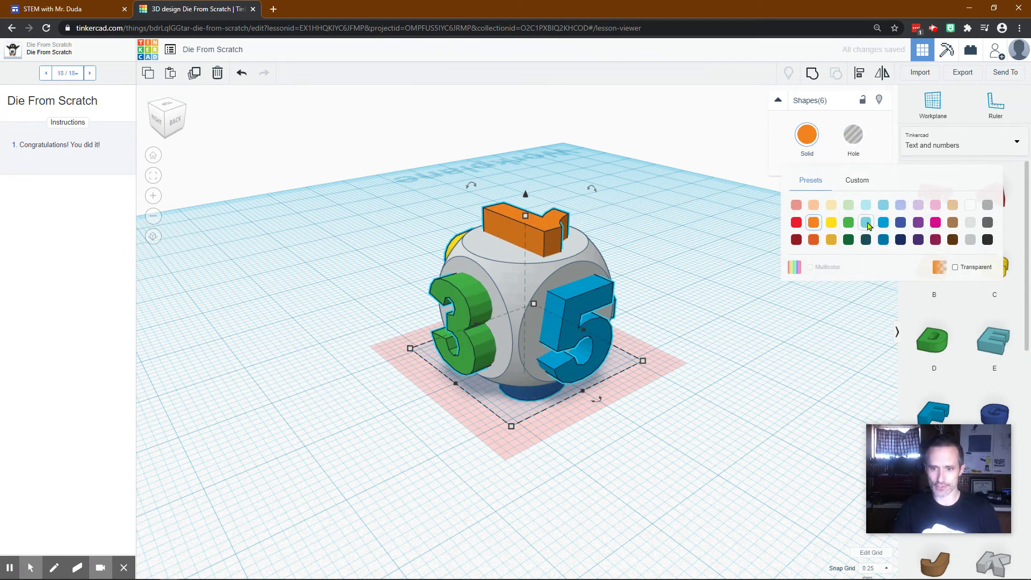
{"action": "left_click", "coordinate": [849, 223]}
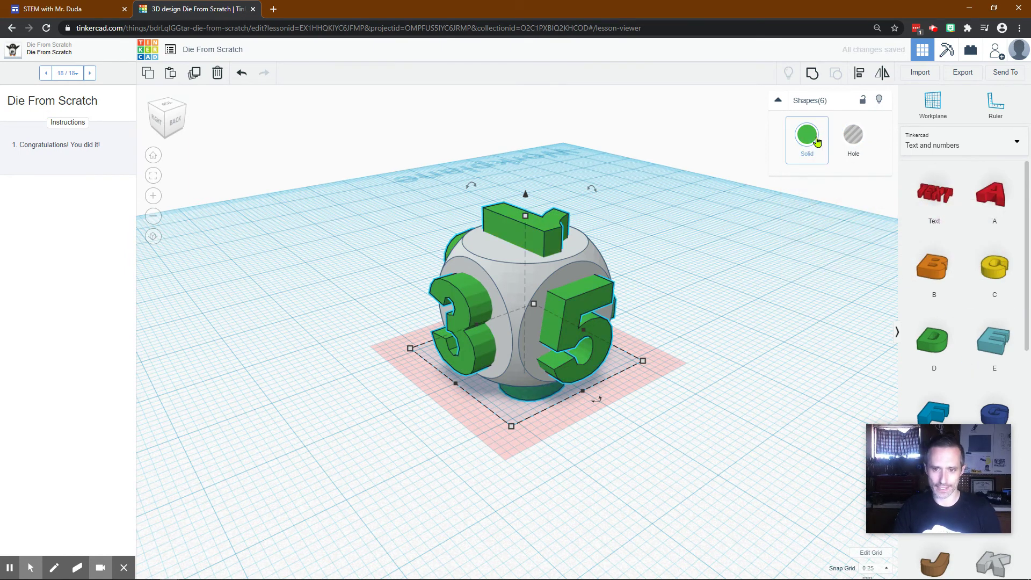
{"action": "left_click", "coordinate": [853, 134]}
Step: Select the die parts plus the sphere and group them into one grey die
{"action": "left_click_drag", "start_coordinate": [335, 151], "coordinate": [711, 460]}
{"action": "left_click_drag", "start_coordinate": [773, 518], "coordinate": [771, 528]}
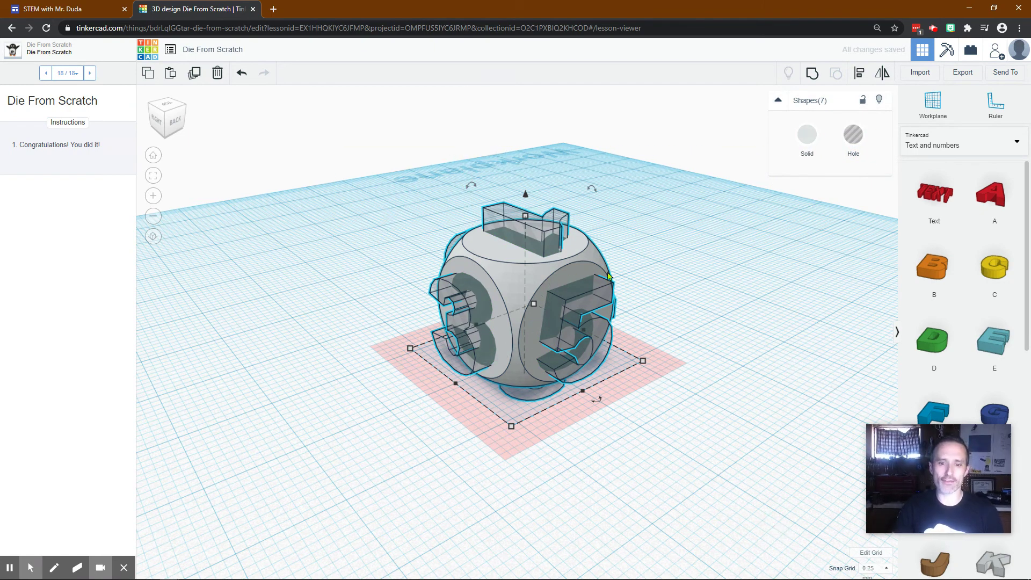
{"action": "key", "text": "ctrl+g"}
{"action": "left_click", "coordinate": [532, 426]}
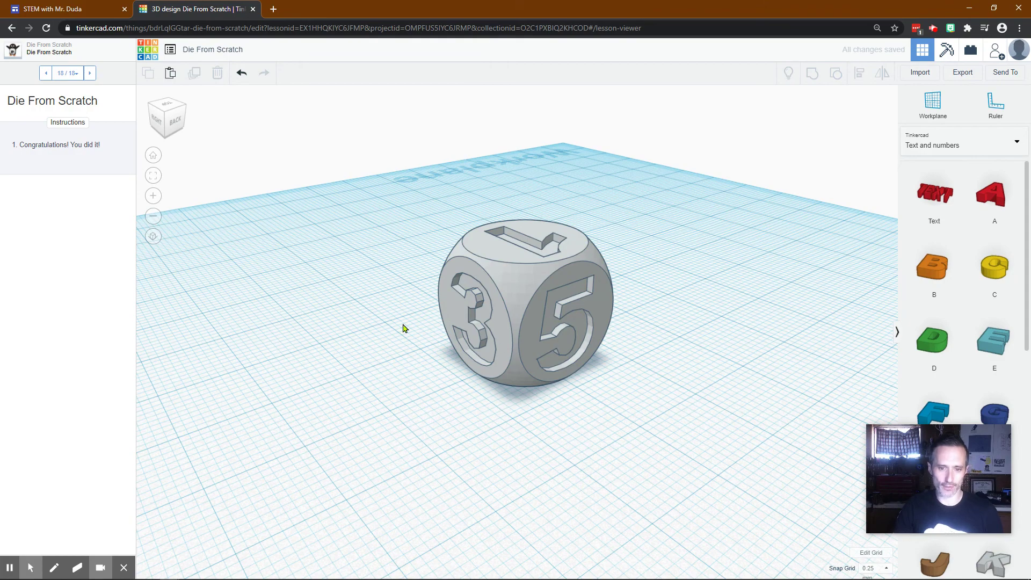
{"action": "right_click_drag", "start_coordinate": [385, 339], "coordinate": [589, 318]}
{"action": "right_click_drag", "start_coordinate": [309, 406], "coordinate": [360, 408]}
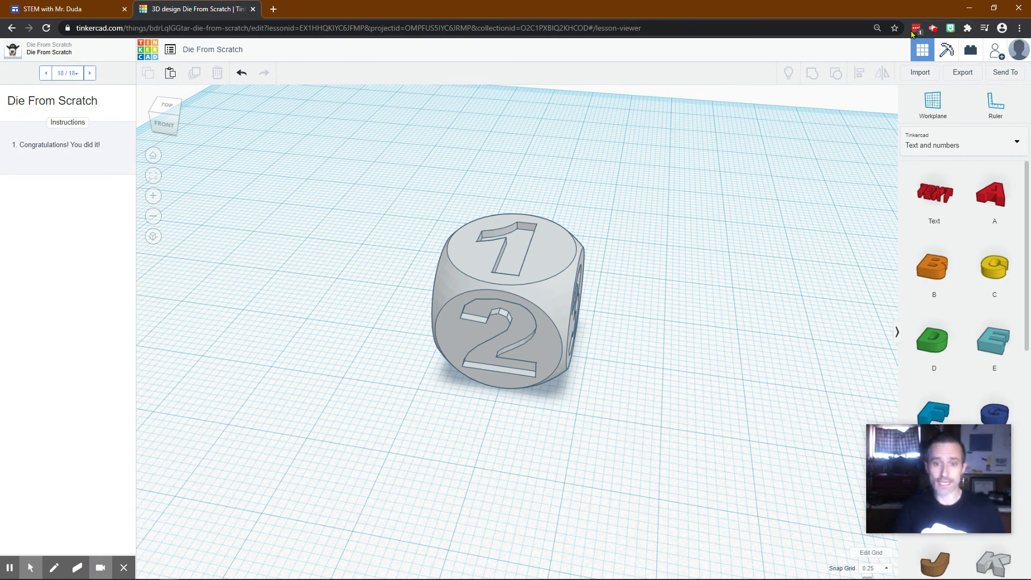
{"action": "left_click", "coordinate": [934, 30]}
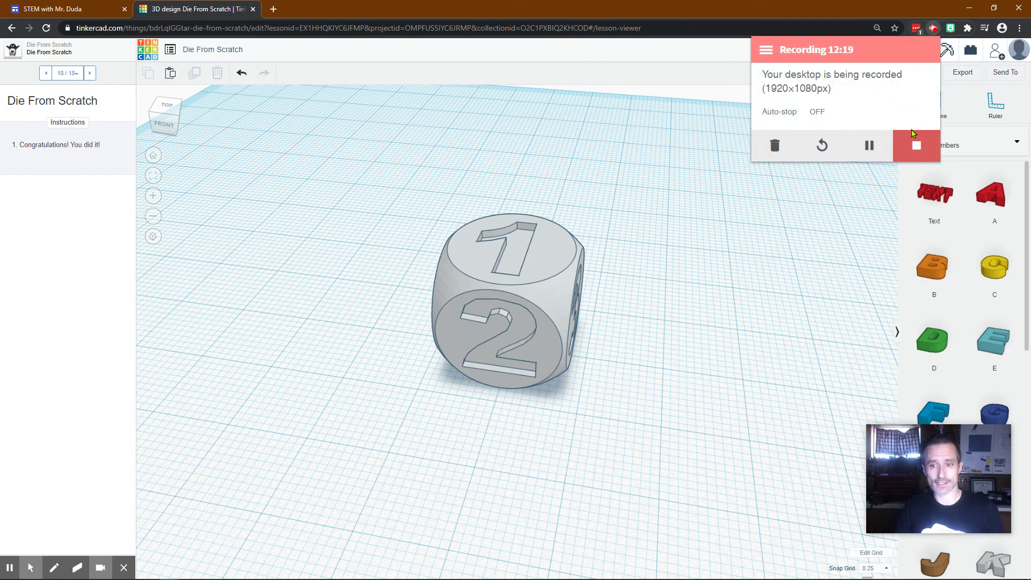